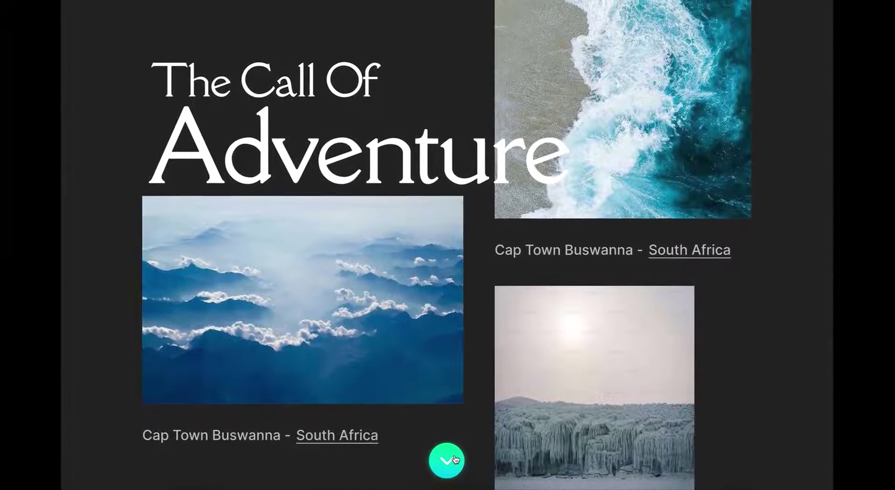
# Advance the parallax prototype preview to its next section with the green arrow button.
pyautogui.click(455, 459)
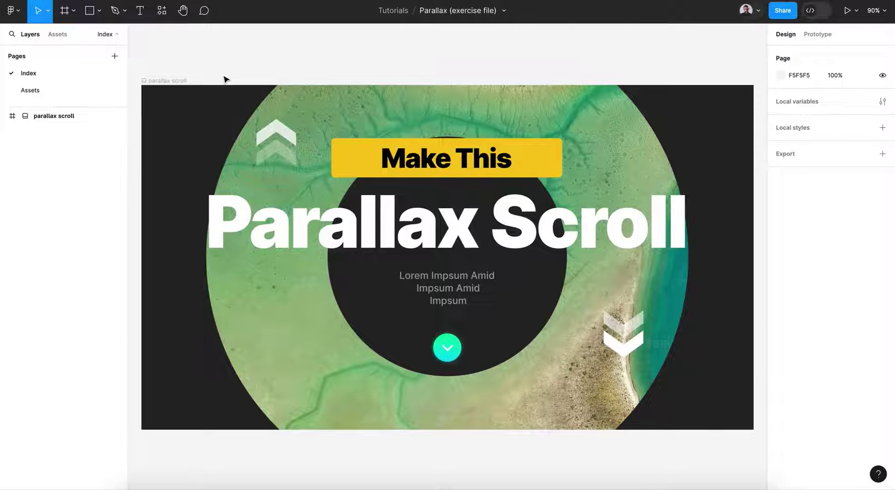
# Go to the Assets page and inspect the MacBook Air - 4 frame's Our Nature, Adventure and Get It Now sections.
pyautogui.click(56, 95)
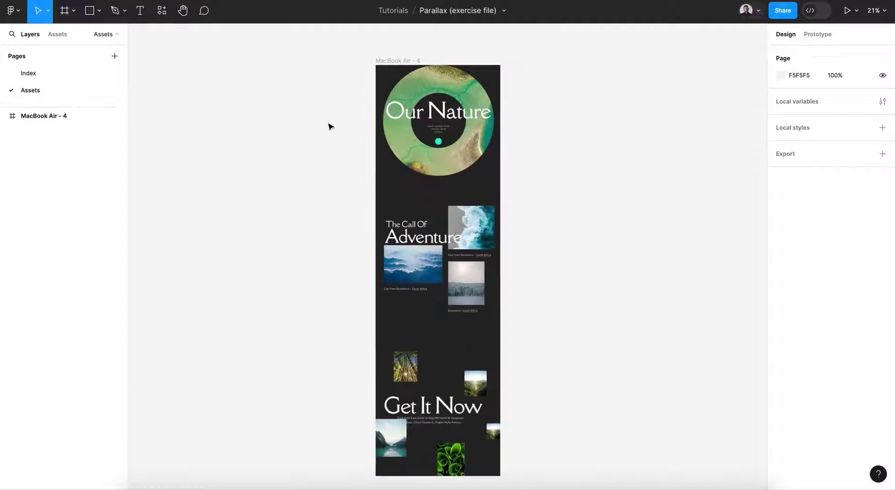
pyautogui.scroll(5, 349, 133)
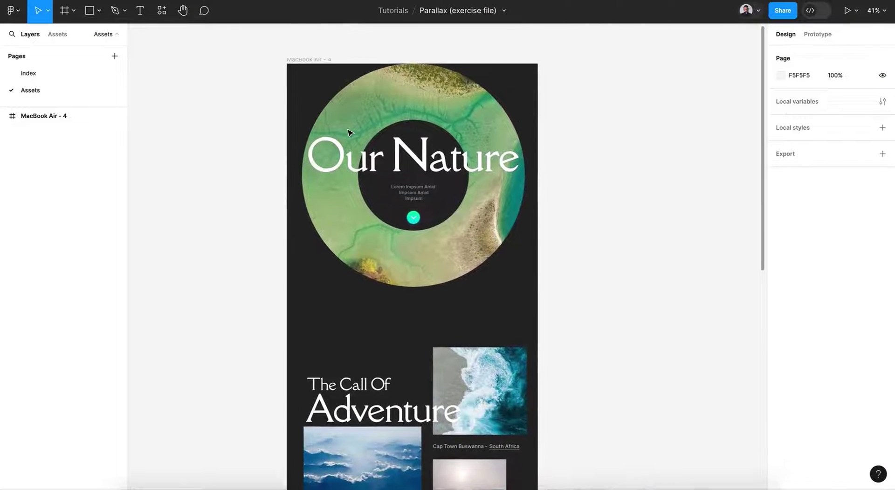
pyautogui.scroll(2, 348, 133)
pyautogui.scroll(-10, 349, 133)
pyautogui.scroll(-10, 349, 133)
pyautogui.scroll(12, 350, 133)
pyautogui.scroll(8, 350, 133)
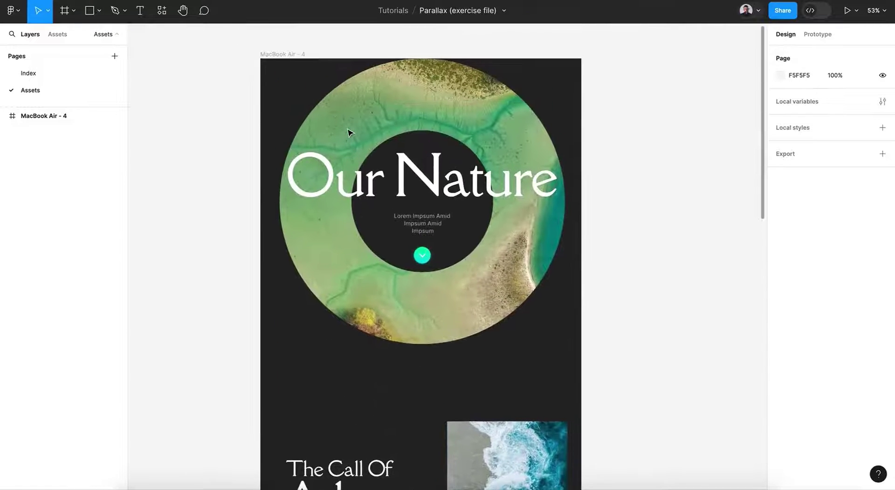
pyautogui.scroll(2, 350, 133)
pyautogui.scroll(-5, 349, 133)
# Paste the MacBook Air - 4 frame onto a new page named 'prototype'.
pyautogui.click(304, 75)
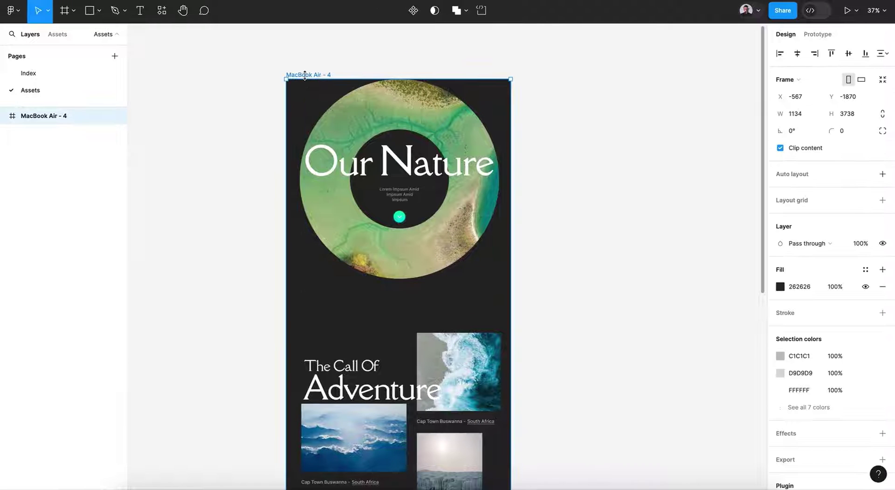
pyautogui.click(114, 60)
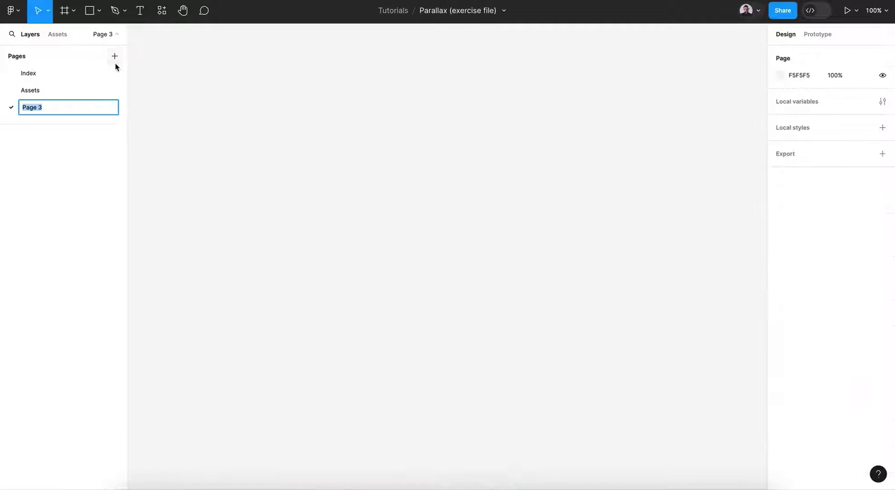
pyautogui.write('prot')
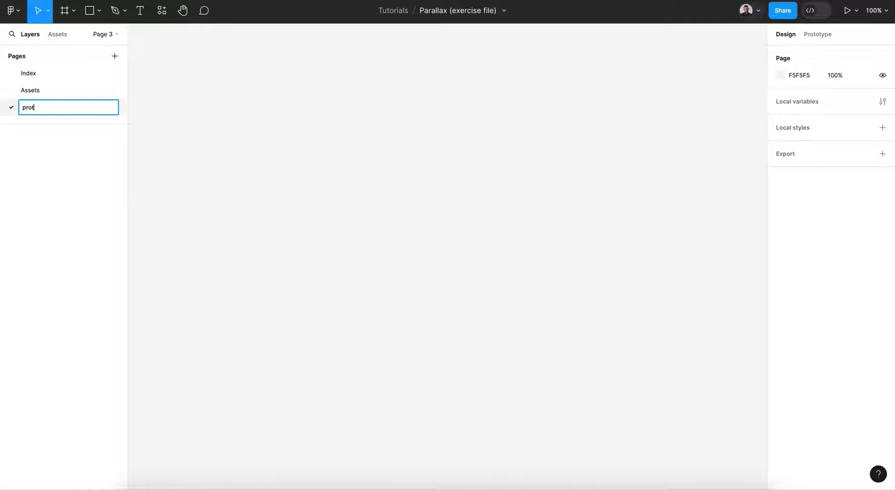
pyautogui.write('otype')
pyautogui.press('Return')
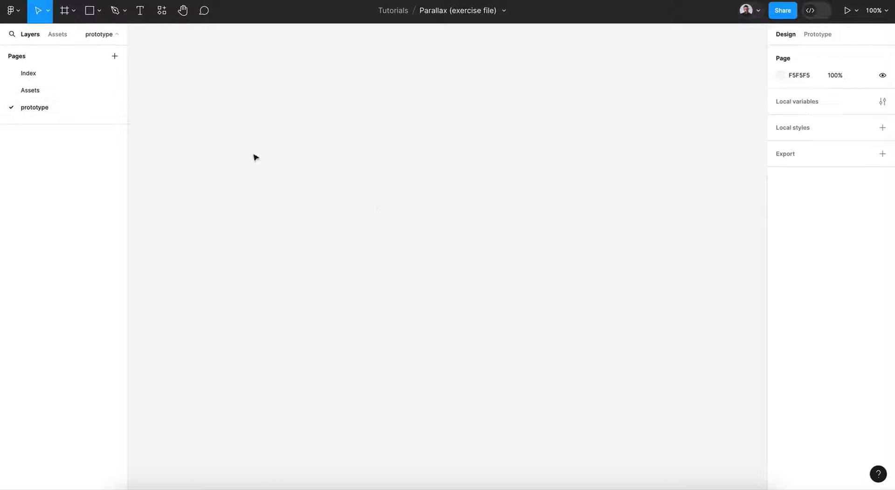
pyautogui.hotkey('ctrl', 'v')
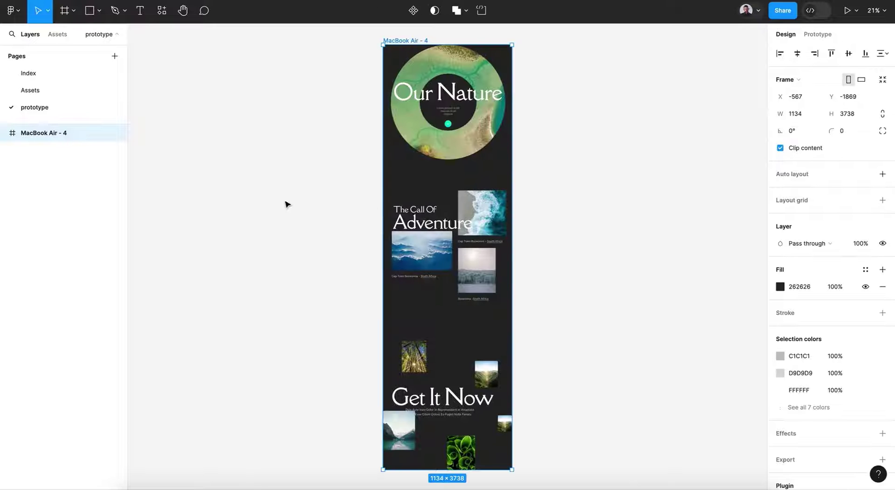
pyautogui.hscroll(2, 300, 205)
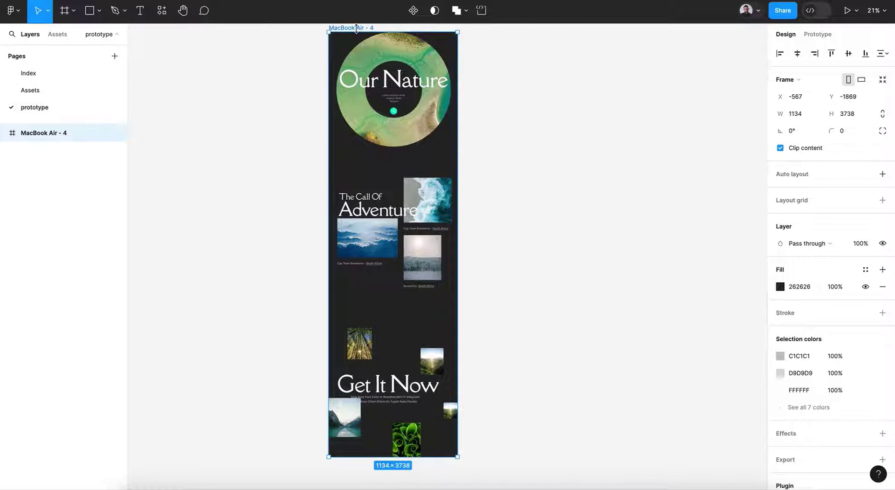
# Rename the pasted frame 'Screen 1' and duplicate it as 'Screen 2'.
pyautogui.doubleClick(357, 28)
pyautogui.scroll(5, 317, 112)
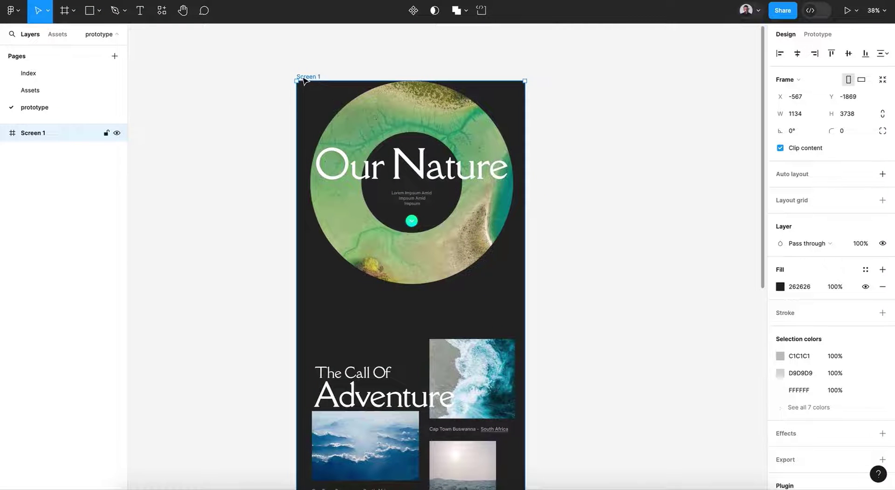
pyautogui.hotkey('ctrl', 'd')
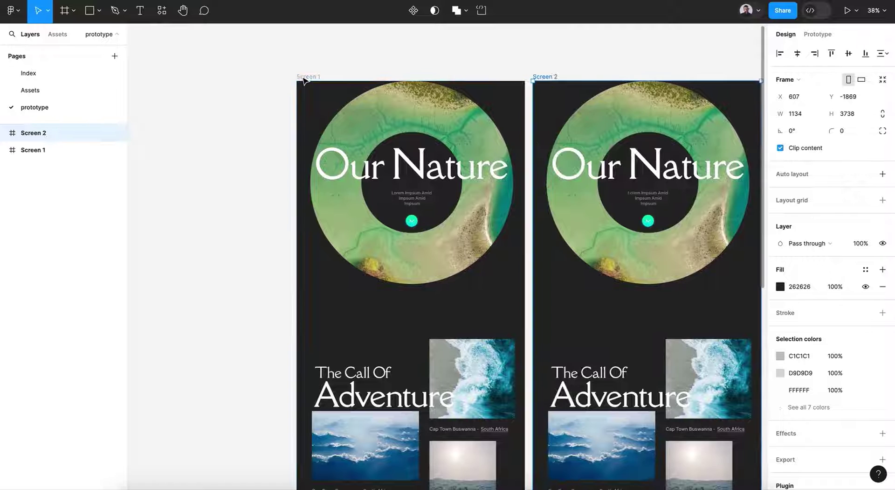
pyautogui.hscroll(5, 555, 127)
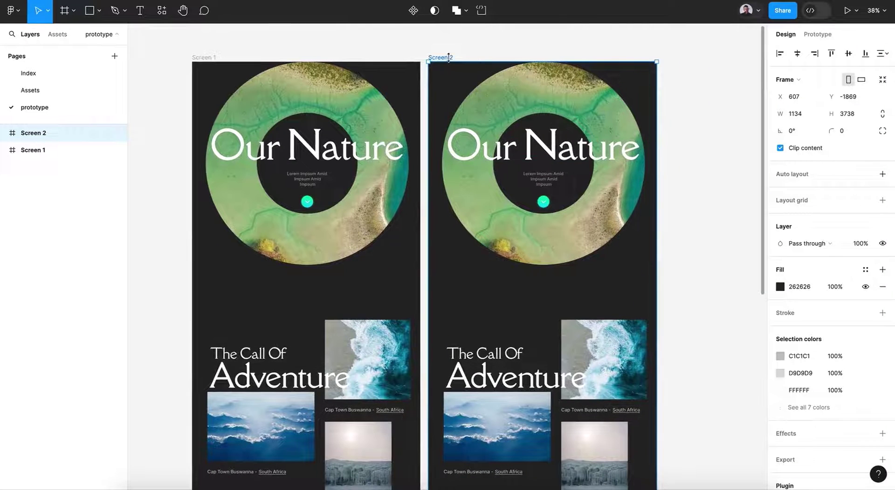
# Move Screen 2 further right to widen the gap between the two screens.
pyautogui.moveTo(451, 61); pyautogui.dragTo(566, 64)
pyautogui.hscroll(4, 447, 136)
pyautogui.scroll(-2, 448, 136)
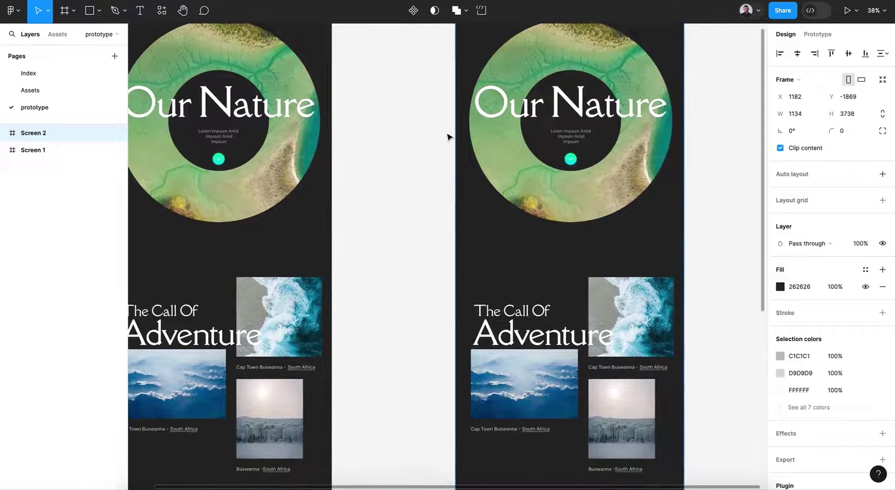
pyautogui.click(555, 193)
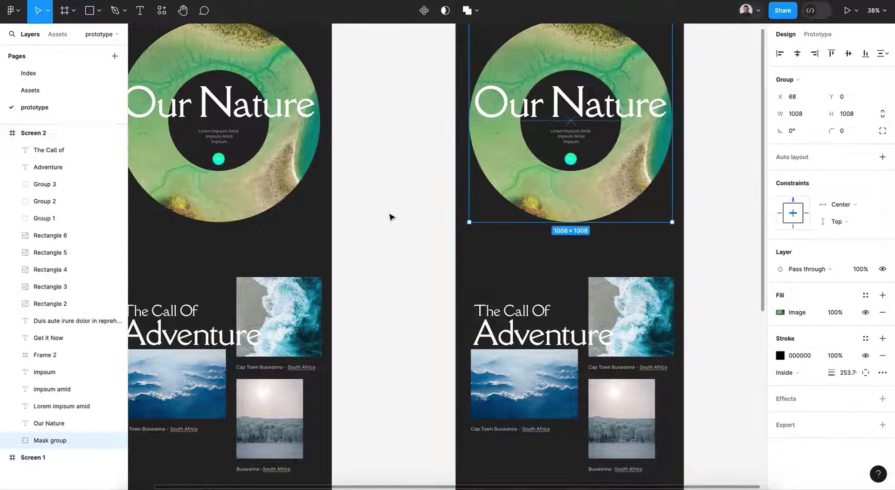
pyautogui.scroll(3, 390, 214)
pyautogui.hscroll(-1, 390, 215)
pyautogui.hscroll(2, 390, 217)
pyautogui.hscroll(-5, 391, 217)
pyautogui.scroll(-3, 391, 216)
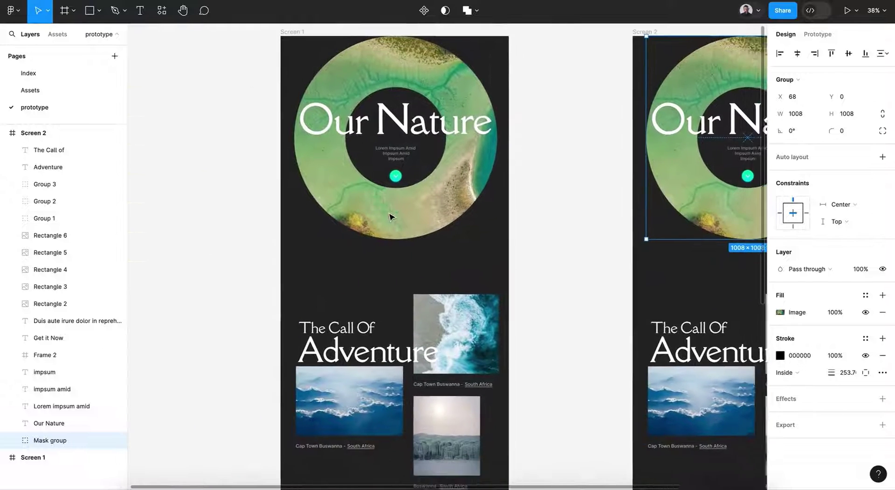
pyautogui.scroll(-2, 392, 216)
# Shift Screen 1's cloud photo group left, partly off the screen.
pyautogui.click(368, 208)
pyautogui.moveTo(378, 208); pyautogui.dragTo(339, 211)
pyautogui.hotkey('shift', 'Left')
pyautogui.hotkey('shift', 'Left')
pyautogui.hotkey('shift', 'Left')
pyautogui.hotkey('shift', 'Left')
pyautogui.hotkey('shift', 'Left')
pyautogui.hotkey('shift', 'Left')
pyautogui.hotkey('shift', 'Left')
pyautogui.hotkey('shift', 'Left')
pyautogui.hotkey('shift', 'Left')
pyautogui.hotkey('shift', 'Left')
pyautogui.hotkey('shift', 'Left')
pyautogui.hotkey('shift', 'Left')
pyautogui.hotkey('shift', 'Left')
pyautogui.hotkey('shift', 'Left')
pyautogui.hotkey('shift', 'Left')
pyautogui.hotkey('shift', 'Left')
pyautogui.hotkey('shift', 'Left')
pyautogui.hotkey('shift', 'Left')
pyautogui.hotkey('shift', 'Left')
pyautogui.hotkey('shift', 'Left')
pyautogui.hotkey('shift', 'Left')
pyautogui.hotkey('shift', 'Left')
pyautogui.hotkey('shift', 'Left')
pyautogui.hotkey('shift', 'Left')
pyautogui.hotkey('shift', 'Left')
pyautogui.hotkey('shift', 'Left')
pyautogui.hotkey('shift', 'Left')
pyautogui.hotkey('shift', 'Left')
pyautogui.hotkey('shift', 'Left')
pyautogui.hotkey('shift', 'Left')
pyautogui.hotkey('shift', 'Left')
pyautogui.hotkey('shift', 'Left')
pyautogui.hotkey('shift', 'Left')
pyautogui.hotkey('shift', 'Left')
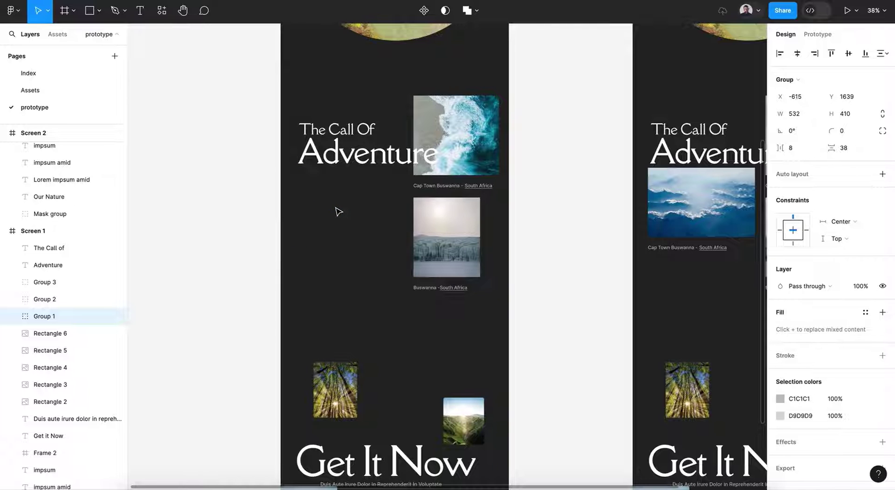
pyautogui.scroll(5, 581, 64)
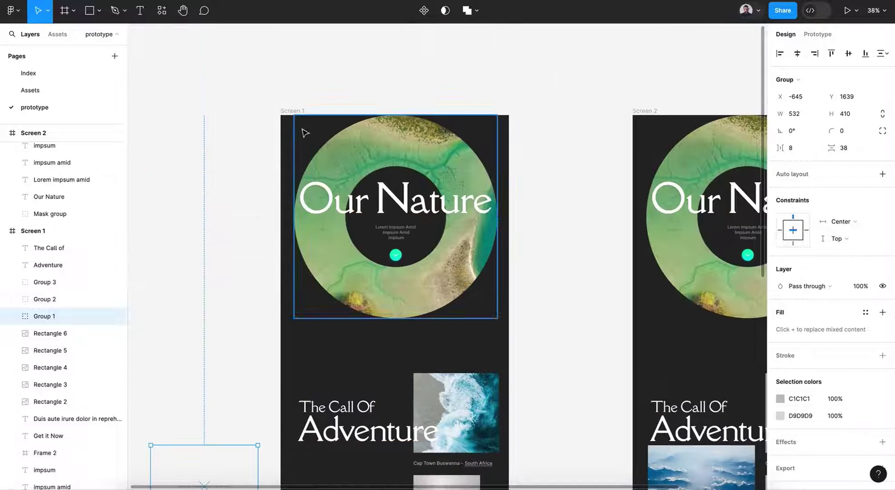
# Turn off Clip content on the Screen 1 frame.
pyautogui.click(298, 112)
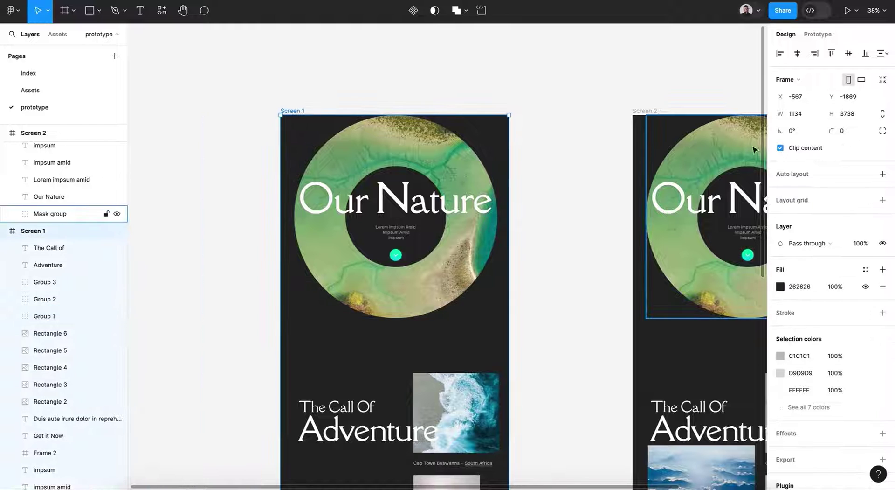
pyautogui.click(781, 147)
pyautogui.scroll(-10, 592, 302)
pyautogui.scroll(4, 592, 300)
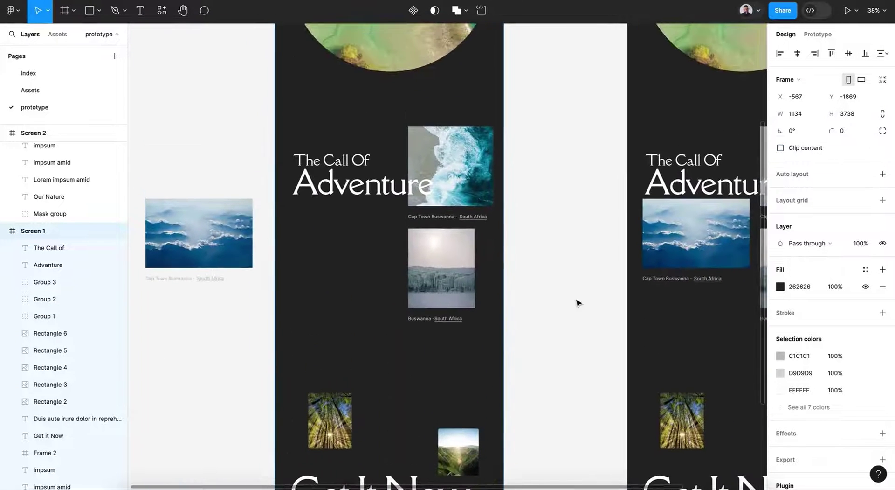
# Move the frozen waterfall photo far down and the ocean photo down and right.
pyautogui.click(449, 277)
pyautogui.moveTo(449, 277); pyautogui.dragTo(455, 401)
pyautogui.hotkey('ctrl', 'z')
pyautogui.click(488, 308)
pyautogui.click(456, 258)
pyautogui.moveTo(456, 258); pyautogui.dragTo(456, 441)
pyautogui.click(424, 160)
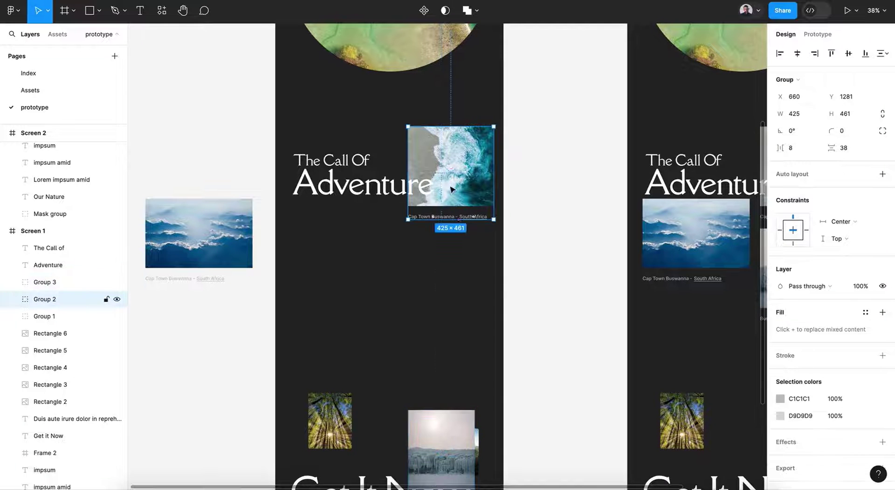
pyautogui.moveTo(427, 160); pyautogui.dragTo(580, 360)
pyautogui.keyDown('shift'); pyautogui.click(229, 230); pyautogui.keyUp('shift')
# Move The Call Of Adventure heading down to just above the forest photo.
pyautogui.click(366, 182)
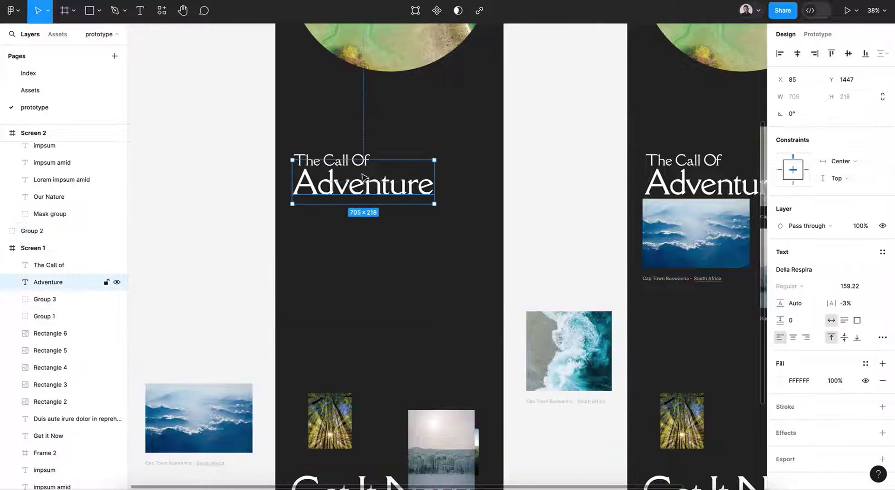
pyautogui.keyDown('shift'); pyautogui.click(357, 171); pyautogui.keyUp('shift')
pyautogui.moveTo(369, 197); pyautogui.dragTo(391, 370)
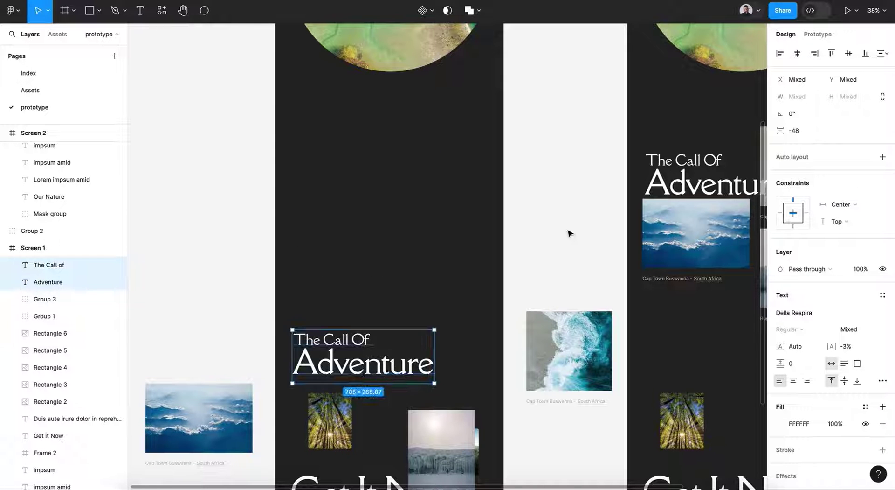
pyautogui.click(569, 235)
# Look over both screens, selecting each Our Nature circle and the Screen 1 frame.
pyautogui.scroll(5, 569, 234)
pyautogui.hscroll(5, 569, 234)
pyautogui.scroll(-1, 569, 233)
pyautogui.hscroll(1, 568, 232)
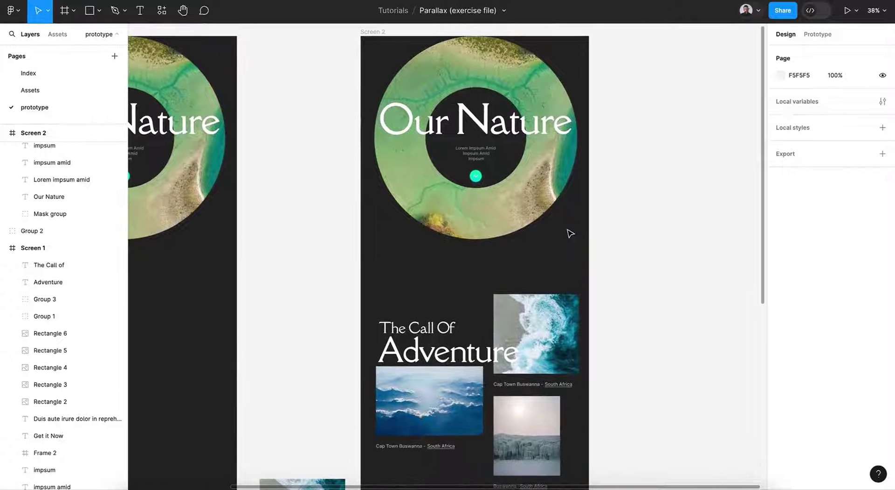
pyautogui.scroll(2, 536, 277)
pyautogui.hscroll(-1, 536, 277)
pyautogui.click(480, 269)
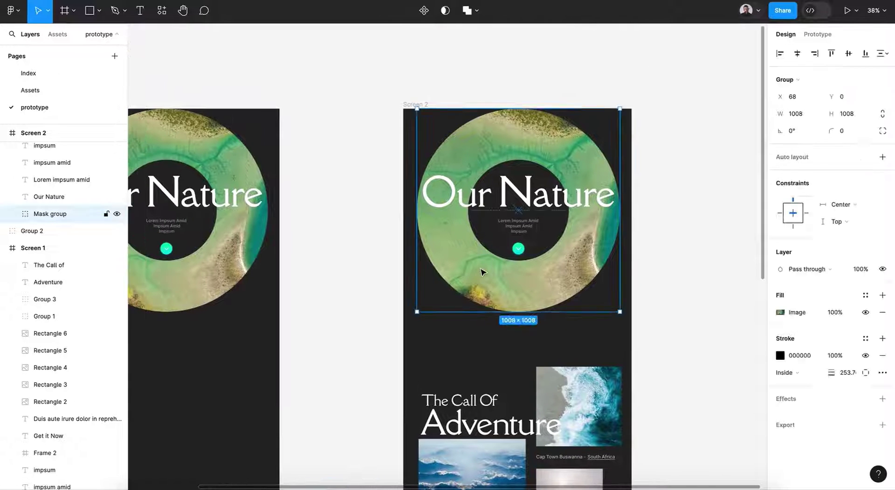
pyautogui.hscroll(-3, 299, 273)
pyautogui.scroll(-1, 298, 274)
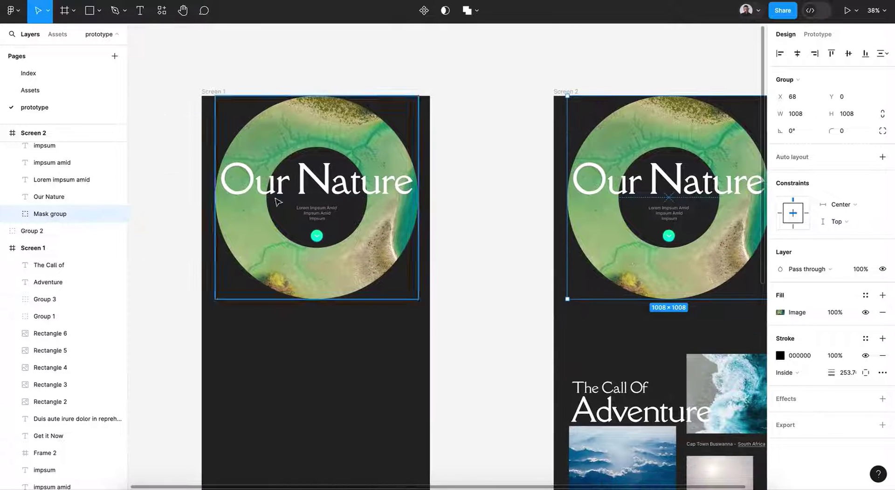
pyautogui.click(218, 99)
pyautogui.click(212, 92)
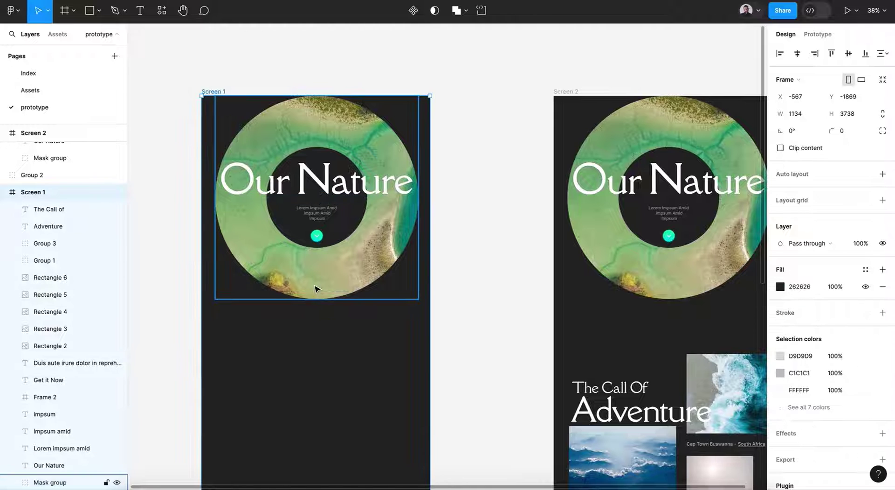
# Select the Our Nature ring Mask group at the top of Screen 2.
pyautogui.scroll(-6, 314, 286)
pyautogui.hscroll(2, 314, 286)
pyautogui.scroll(5, 314, 285)
pyautogui.hscroll(-2, 314, 286)
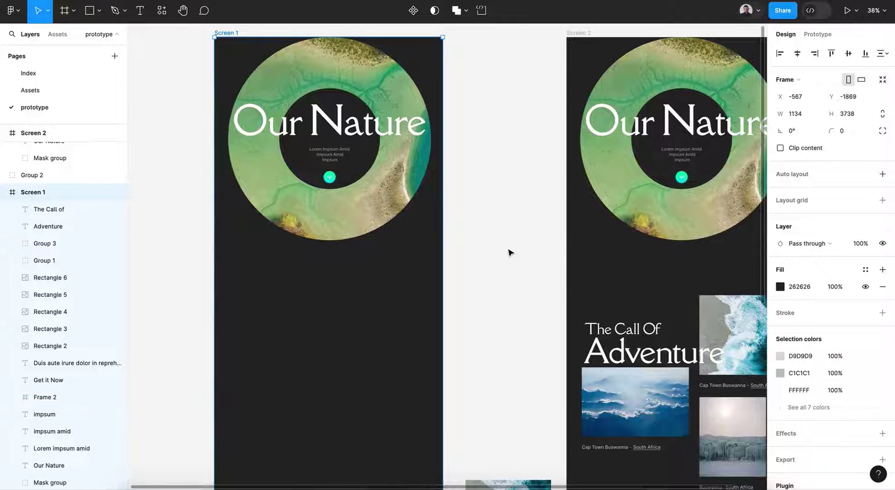
pyautogui.hscroll(4, 509, 251)
pyautogui.scroll(-1, 510, 252)
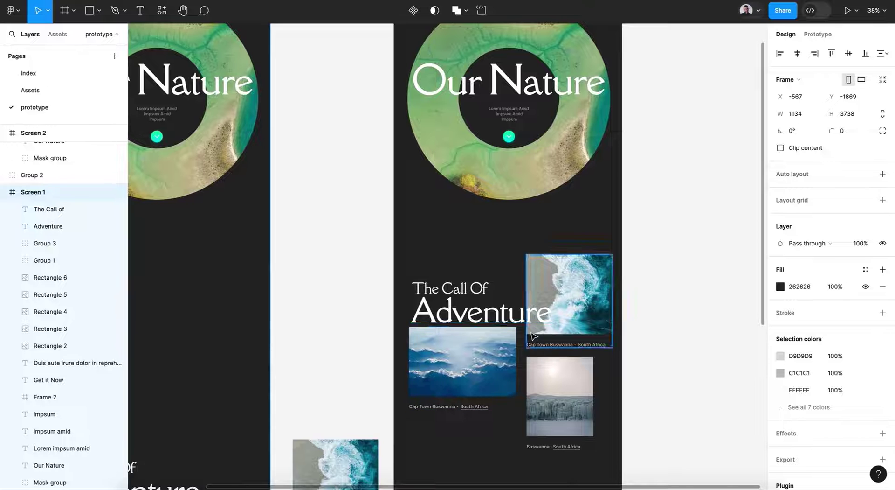
pyautogui.scroll(-3, 525, 320)
pyautogui.scroll(4, 525, 320)
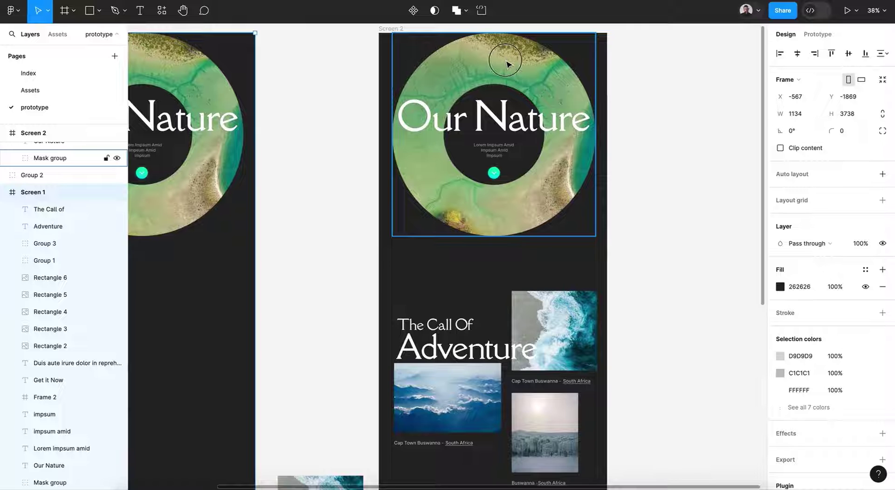
pyautogui.click(507, 65)
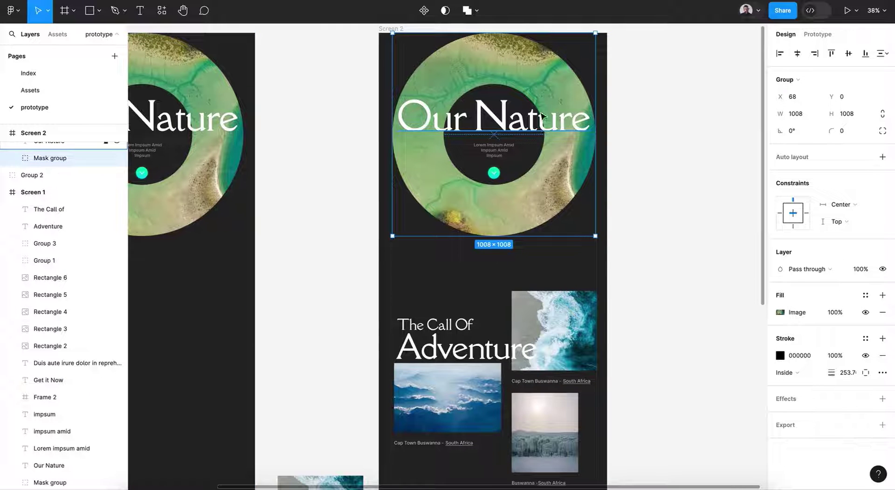
pyautogui.scroll(-4, 501, 188)
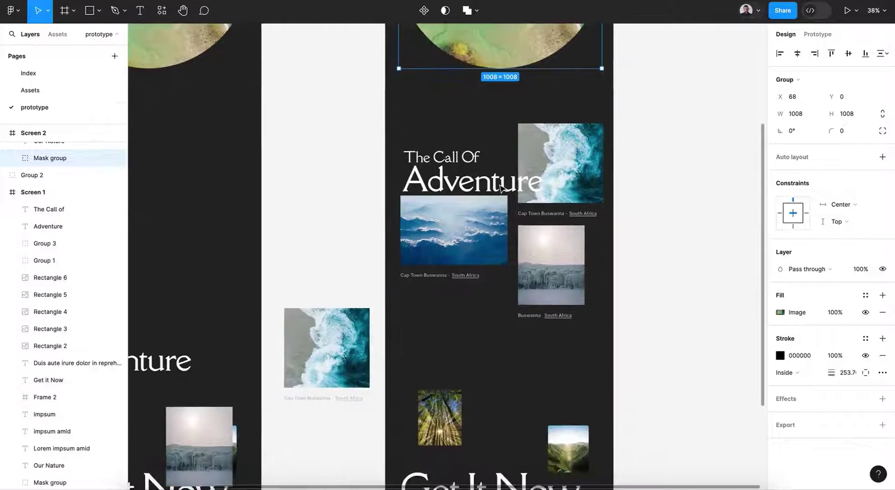
pyautogui.scroll(6, 501, 188)
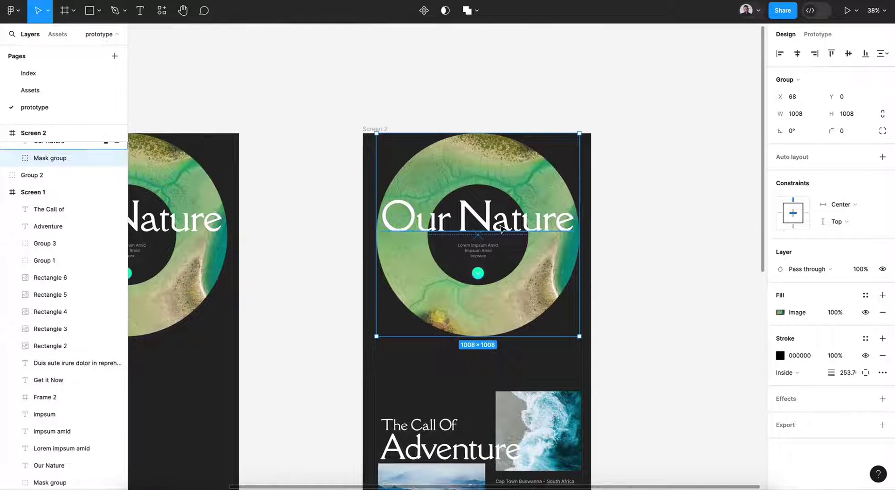
# Move the Our Nature ring and its title texts up, without the teal button, above Screen 2.
pyautogui.keyDown('shift'); pyautogui.click(501, 228); pyautogui.keyUp('shift')
pyautogui.keyDown('shift'); pyautogui.click(492, 251); pyautogui.keyUp('shift')
pyautogui.keyDown('shift'); pyautogui.click(480, 246); pyautogui.keyUp('shift')
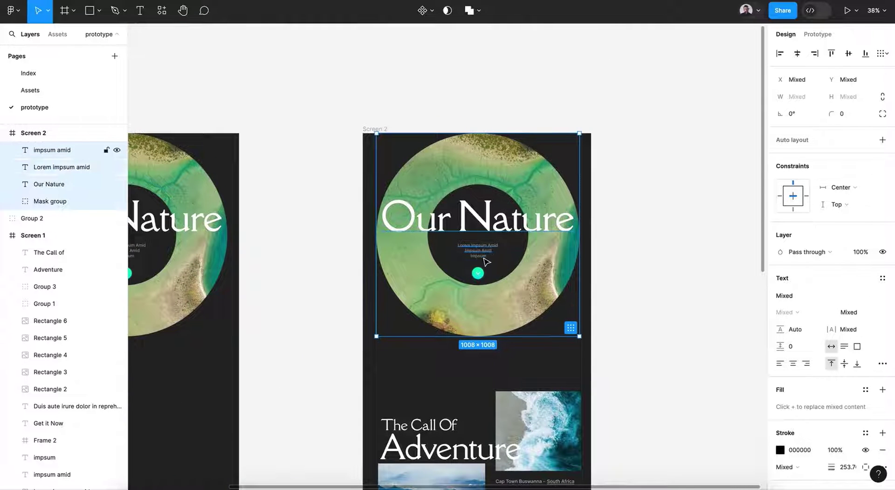
pyautogui.keyDown('shift'); pyautogui.click(484, 258); pyautogui.keyUp('shift')
pyautogui.keyDown('shift'); pyautogui.click(482, 277); pyautogui.keyUp('shift')
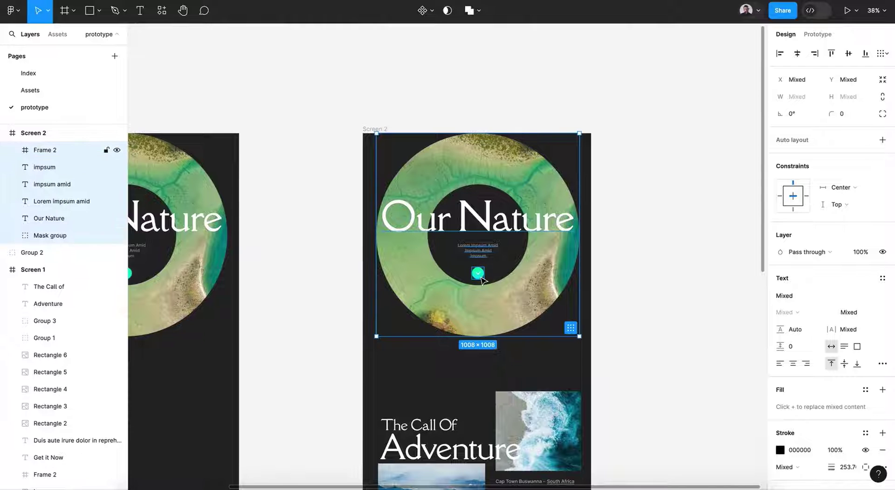
pyautogui.keyDown('shift'); pyautogui.click(481, 278); pyautogui.keyUp('shift')
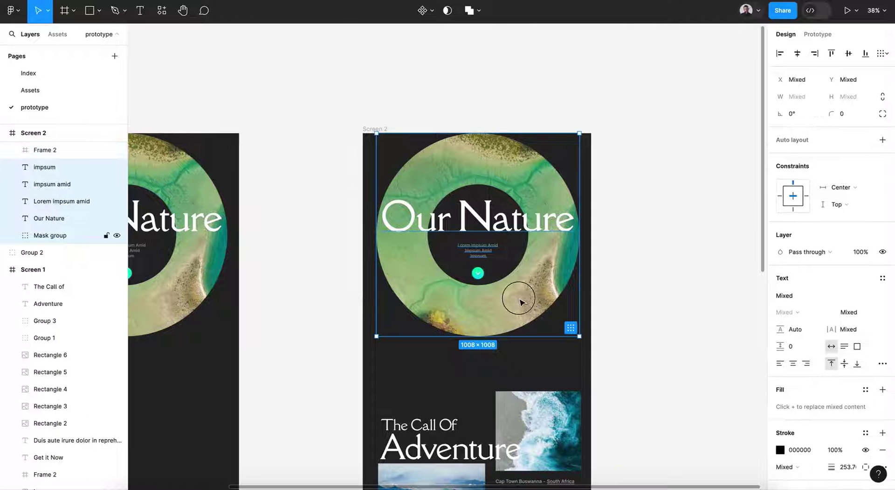
pyautogui.moveTo(519, 302); pyautogui.dragTo(519, 164)
pyautogui.hotkey('shift', 'Up')
pyautogui.hotkey('shift', 'Up')
pyautogui.hotkey('shift', 'Up')
pyautogui.hotkey('shift', 'Up')
pyautogui.hotkey('shift', 'Up')
pyautogui.hotkey('shift', 'Up')
pyautogui.hotkey('shift', 'Up')
pyautogui.hotkey('shift', 'Up')
pyautogui.hotkey('shift', 'Up')
pyautogui.hotkey('shift', 'Up')
pyautogui.hotkey('shift', 'Up')
pyautogui.hotkey('shift', 'Up')
pyautogui.hotkey('shift', 'Up')
pyautogui.hotkey('shift', 'Up')
pyautogui.hotkey('shift', 'Up')
pyautogui.hotkey('shift', 'Up')
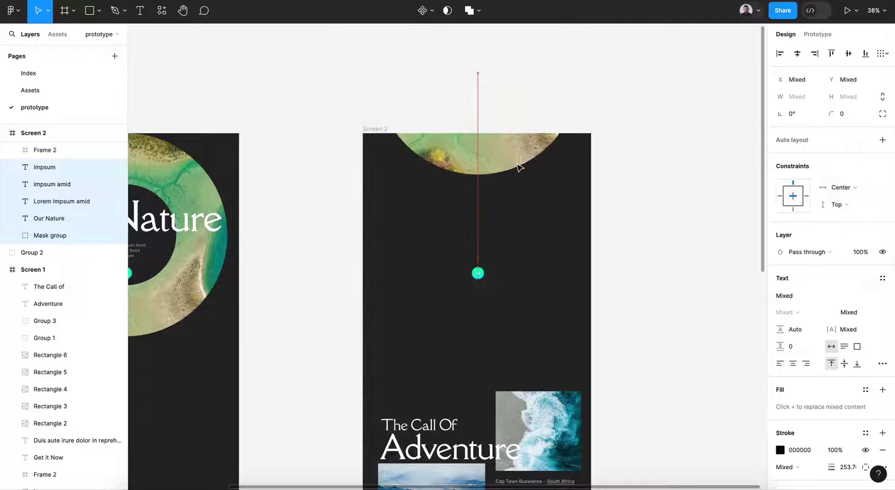
pyautogui.hotkey('shift', 'Up')
pyautogui.hotkey('shift', 'Up')
pyautogui.hotkey('shift', 'Up')
pyautogui.hotkey('shift', 'Up')
pyautogui.hotkey('shift', 'Up')
pyautogui.hotkey('shift', 'Up')
pyautogui.hotkey('shift', 'Up')
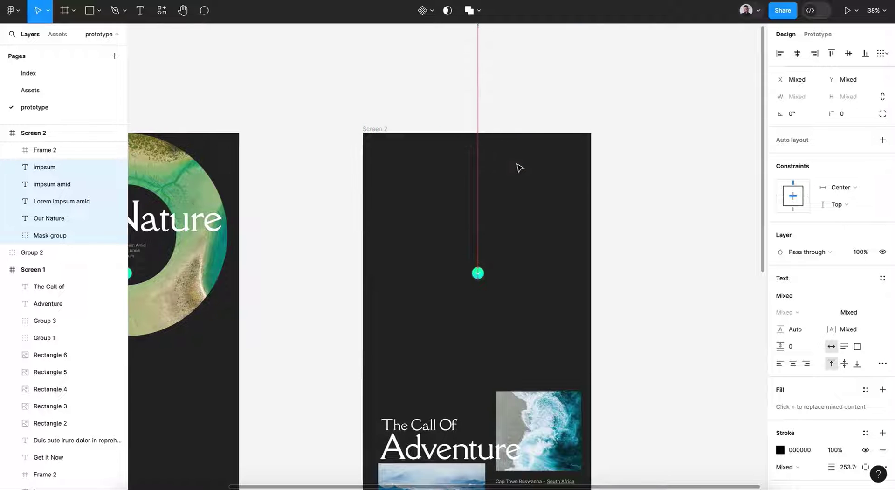
# Turn off Clip content on the Screen 2 frame.
pyautogui.click(384, 129)
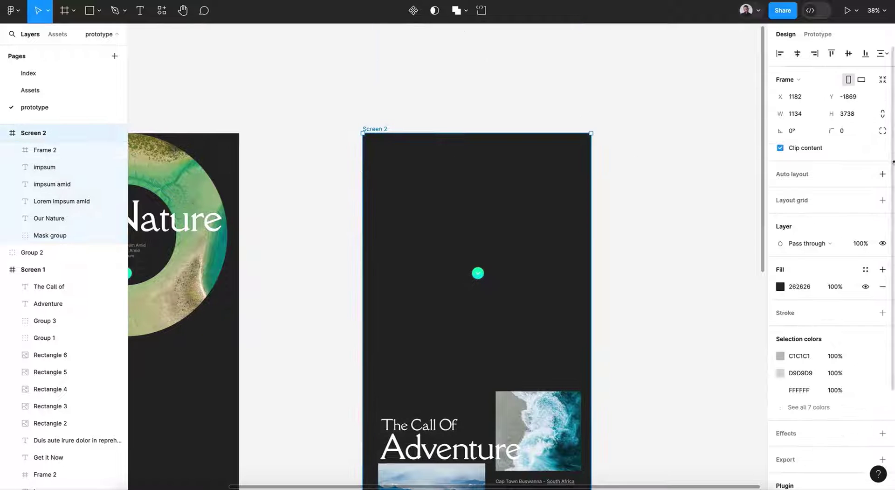
pyautogui.click(780, 147)
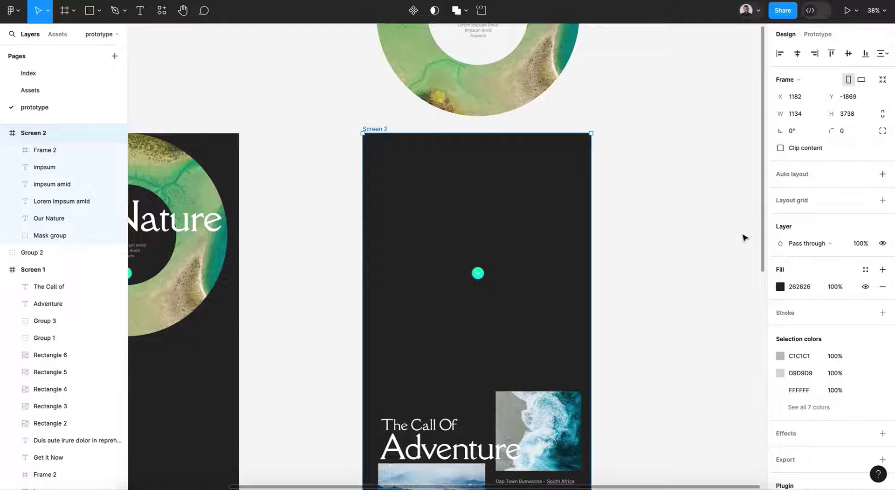
pyautogui.scroll(4, 745, 238)
# Lift the Our Nature title and lorem impsum texts above the ring.
pyautogui.moveTo(673, 105); pyautogui.dragTo(413, 267)
pyautogui.click(443, 272)
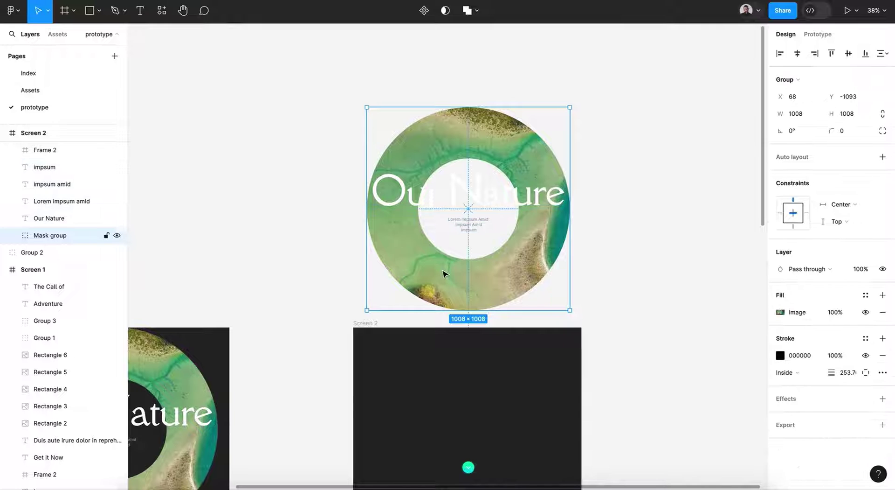
pyautogui.click(488, 206)
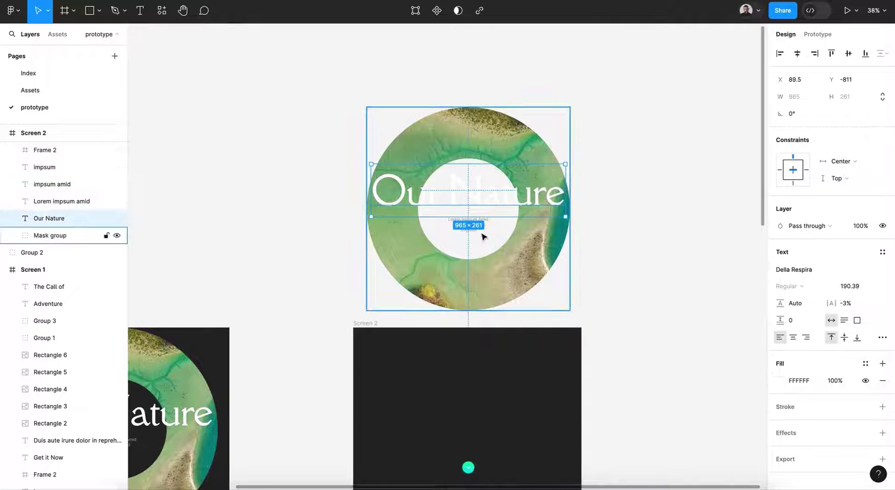
pyautogui.moveTo(480, 240); pyautogui.dragTo(476, 212)
pyautogui.hotkey('ctrl', 'z')
pyautogui.click(478, 195)
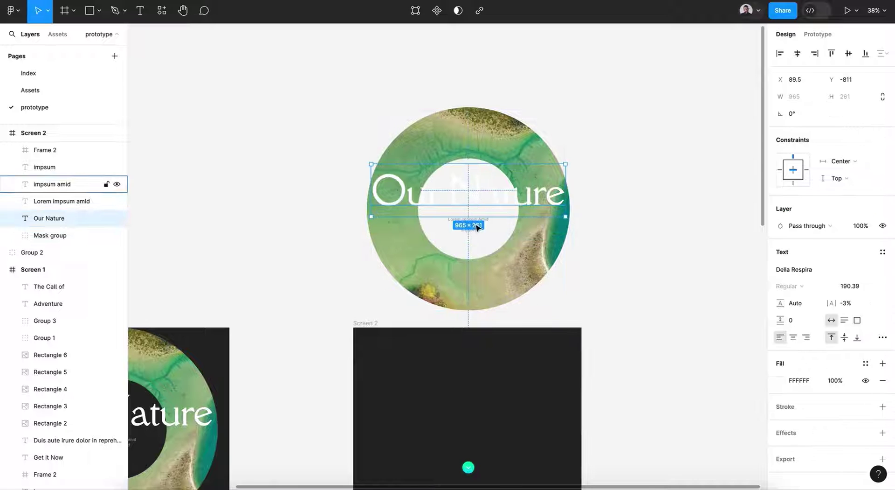
pyautogui.keyDown('shift'); pyautogui.click(474, 224); pyautogui.keyUp('shift')
pyautogui.keyDown('shift'); pyautogui.click(473, 232); pyautogui.keyUp('shift')
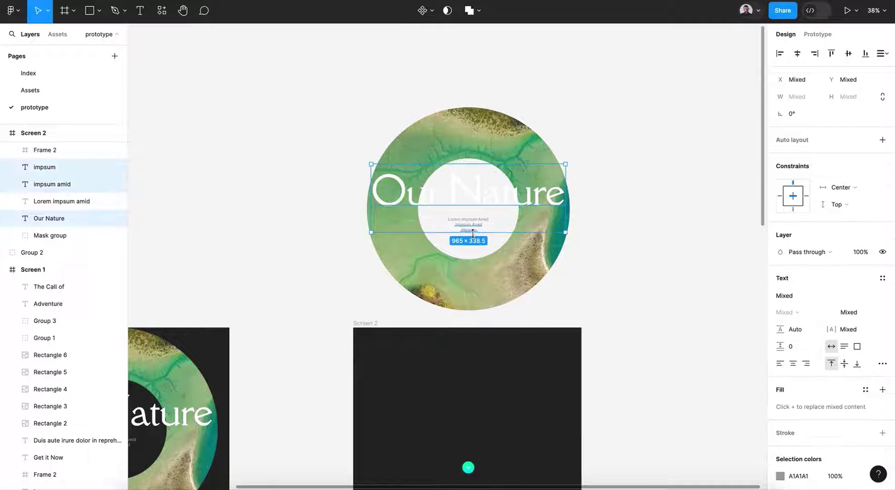
pyautogui.keyDown('shift'); pyautogui.click(477, 226); pyautogui.keyUp('shift')
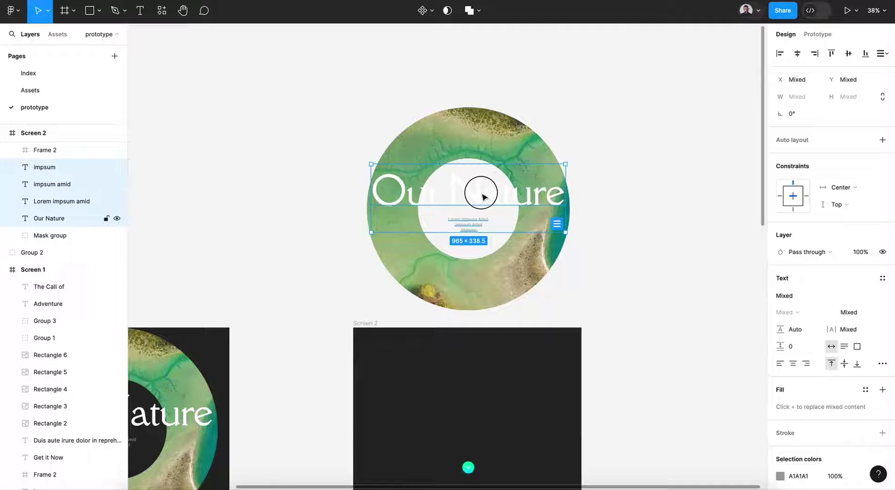
pyautogui.moveTo(483, 196); pyautogui.dragTo(475, 75)
pyautogui.click(489, 162)
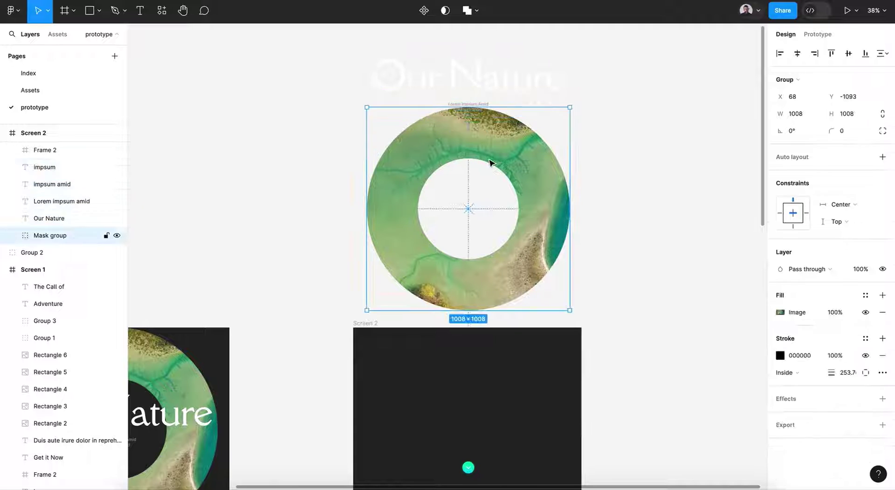
# Scale the Our Nature ring proportionally to about 2.97x, reaching 2996 × 2996.
pyautogui.press('k')
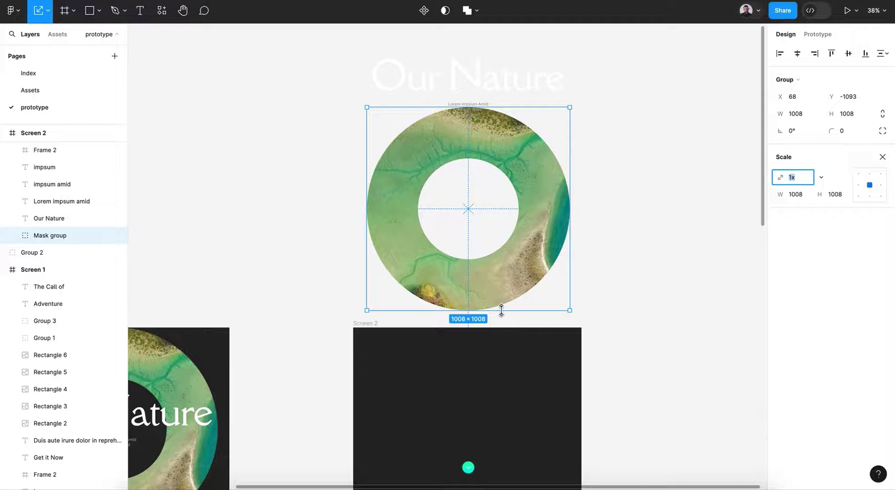
pyautogui.moveTo(501, 310); pyautogui.dragTo(518, 489)
pyautogui.scroll(-4, 520, 389)
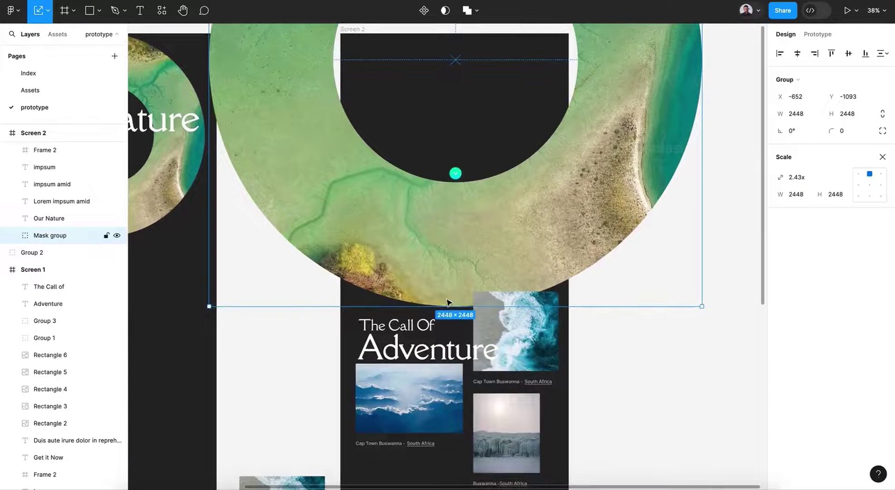
pyautogui.moveTo(448, 305); pyautogui.dragTo(445, 415)
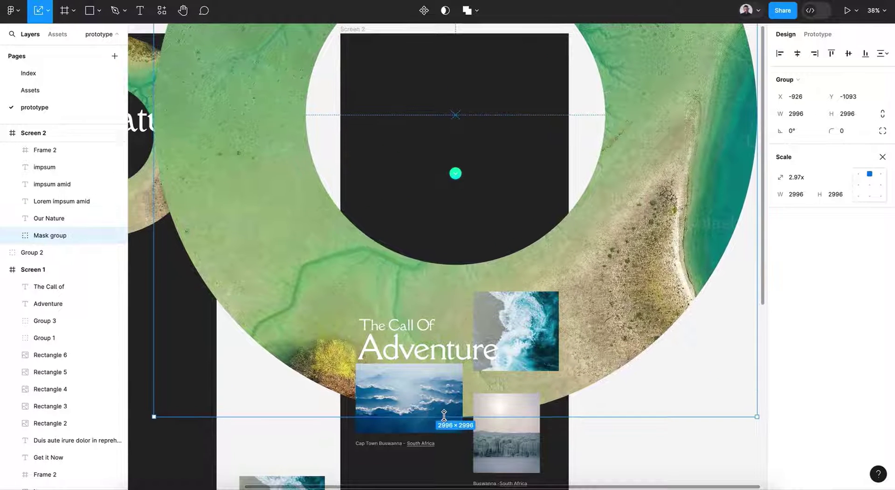
pyautogui.click(882, 161)
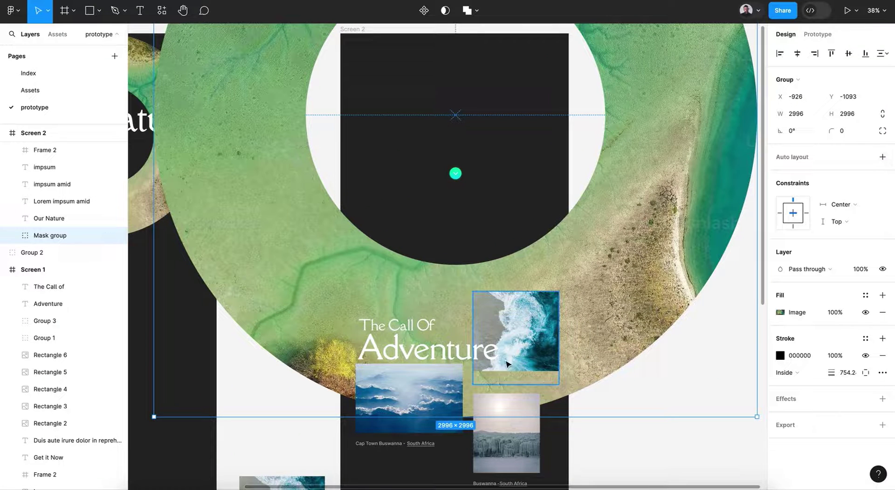
# Move The Call Of Adventure title and images up into the ring's centre.
pyautogui.click(397, 325)
pyautogui.keyDown('shift'); pyautogui.click(420, 350); pyautogui.keyUp('shift')
pyautogui.keyDown('shift'); pyautogui.click(423, 392); pyautogui.keyUp('shift')
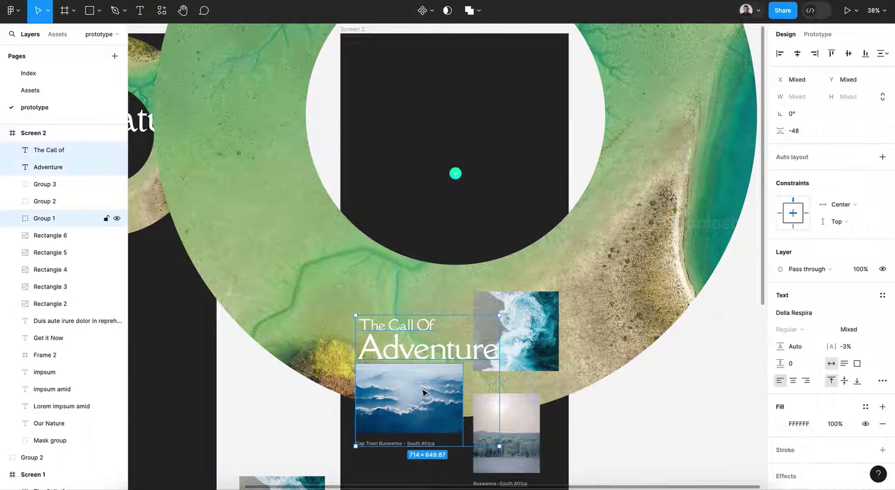
pyautogui.keyDown('shift'); pyautogui.click(495, 433); pyautogui.keyUp('shift')
pyautogui.keyDown('shift'); pyautogui.click(531, 346); pyautogui.keyUp('shift')
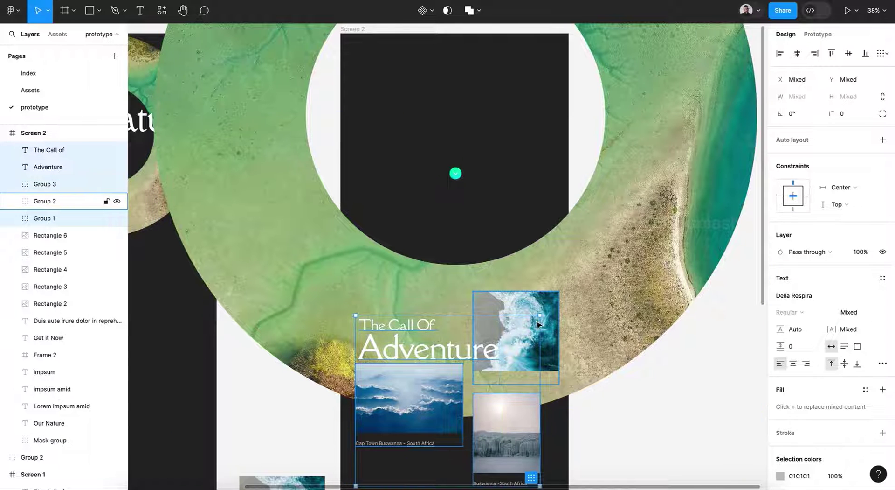
pyautogui.keyDown('shift'); pyautogui.click(524, 331); pyautogui.keyUp('shift')
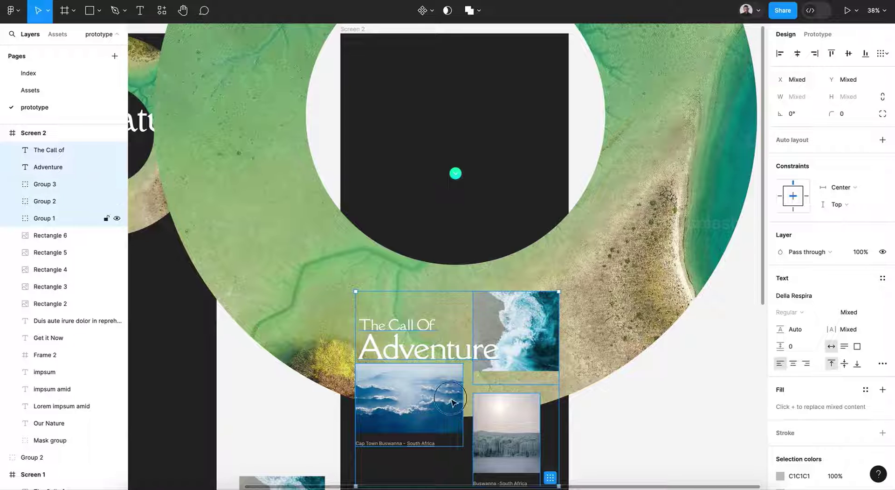
pyautogui.moveTo(451, 399); pyautogui.dragTo(451, 150)
# Move the teal circle button lower and bring it to front.
pyautogui.click(455, 179)
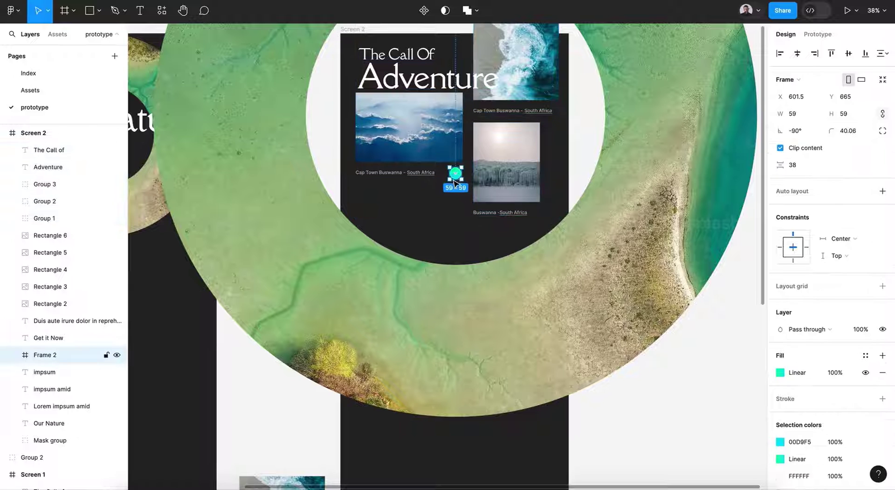
pyautogui.moveTo(456, 187); pyautogui.dragTo(455, 216)
pyautogui.click(435, 143)
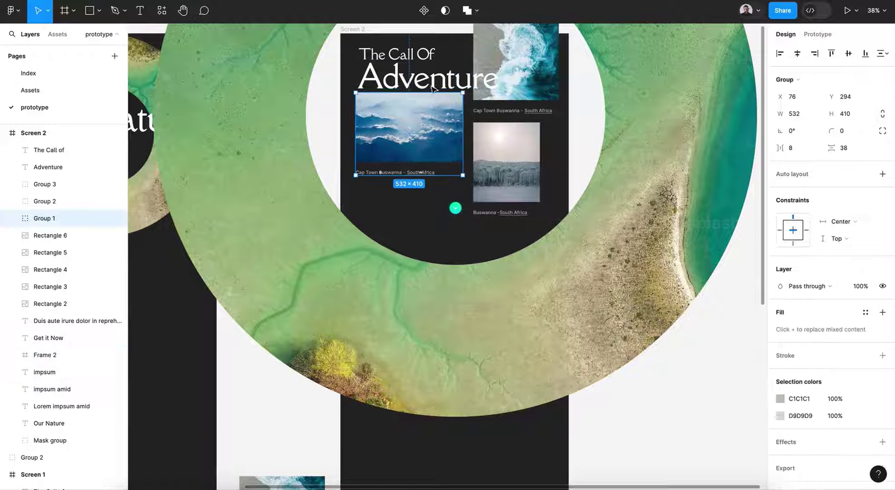
pyautogui.keyDown('shift'); pyautogui.click(434, 90); pyautogui.keyUp('shift')
pyautogui.click(454, 209)
pyautogui.rightClick(453, 210)
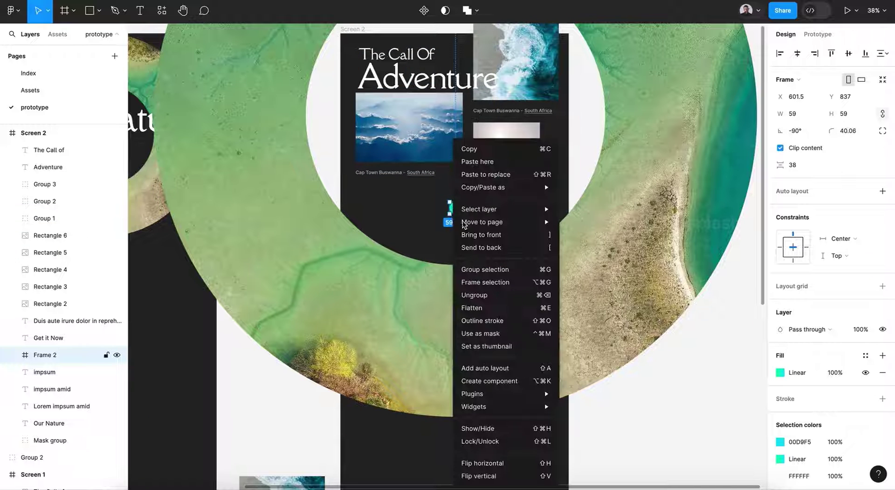
pyautogui.moveTo(501, 224)
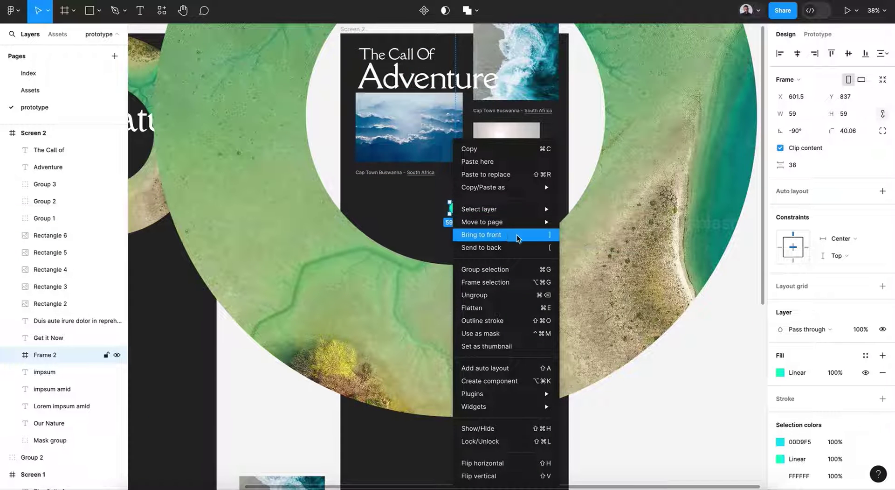
pyautogui.click(517, 235)
# Nudge the Adventure text and images down slightly.
pyautogui.click(426, 149)
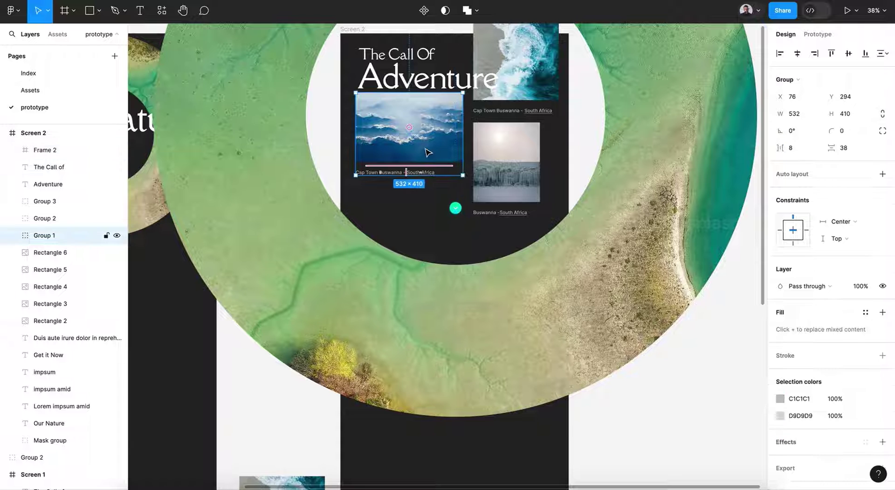
pyautogui.keyDown('shift'); pyautogui.click(421, 80); pyautogui.keyUp('shift')
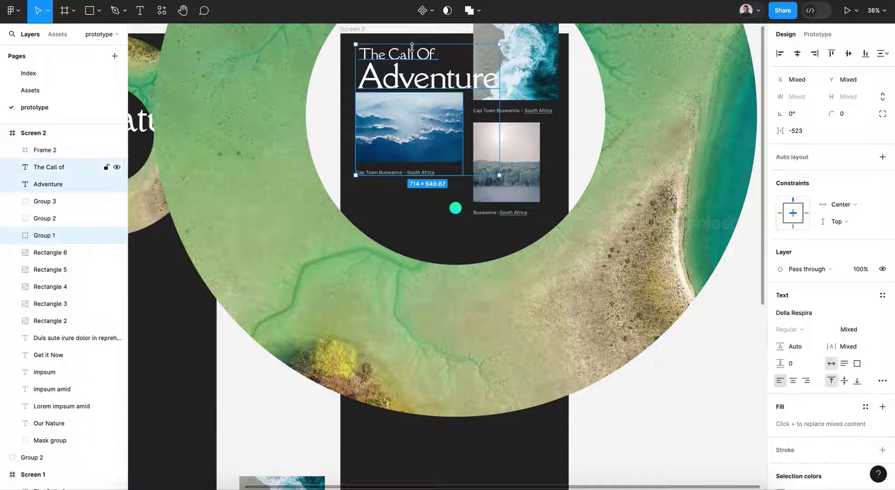
pyautogui.keyDown('shift'); pyautogui.click(531, 80); pyautogui.keyUp('shift')
pyautogui.keyDown('shift'); pyautogui.click(526, 150); pyautogui.keyUp('shift')
pyautogui.moveTo(525, 85)
pyautogui.mouseDown()
pyautogui.moveTo(524, 101)
pyautogui.moveTo(524, 90)
pyautogui.mouseUp()
pyautogui.click(582, 98)
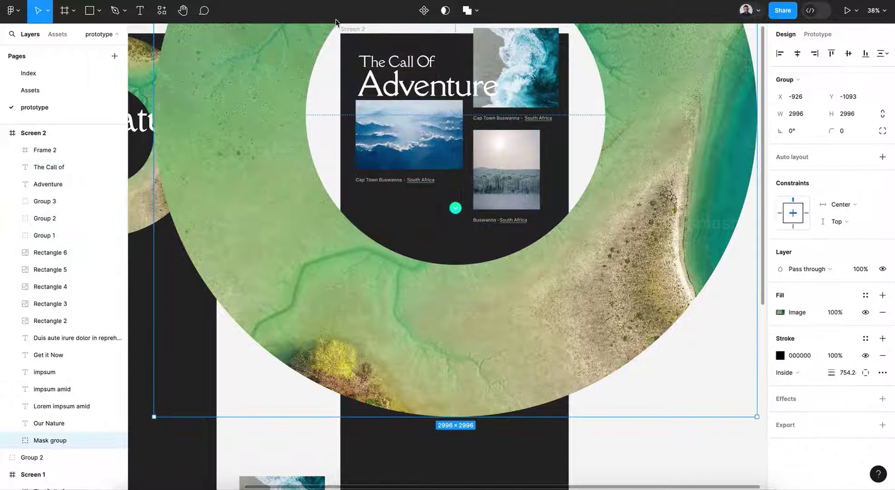
# Turn Clip content back on for Screen 2 so the enlarged ring is cropped.
pyautogui.click(696, 441)
pyautogui.click(362, 32)
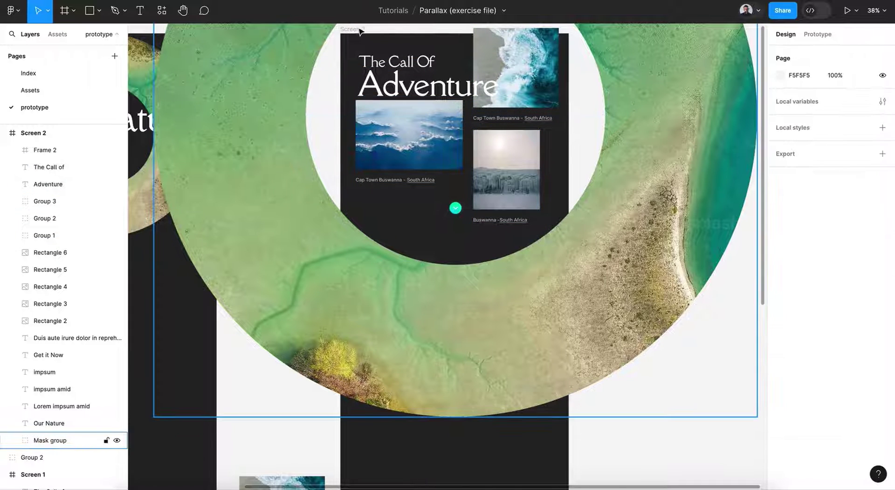
pyautogui.click(330, 453)
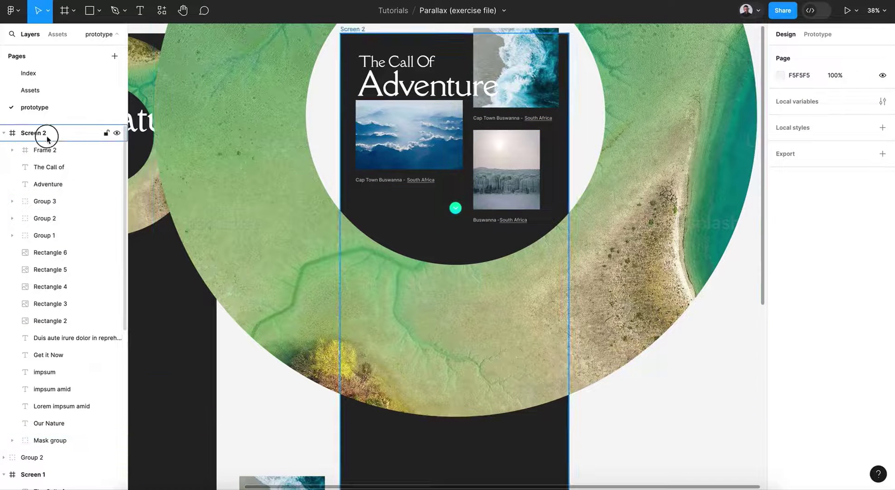
pyautogui.click(592, 153)
pyautogui.click(780, 147)
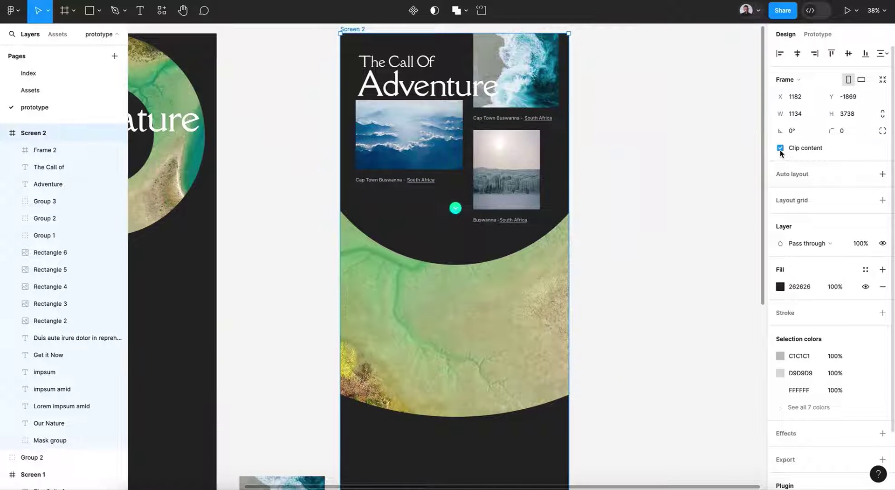
pyautogui.scroll(-6, 495, 308)
pyautogui.click(470, 141)
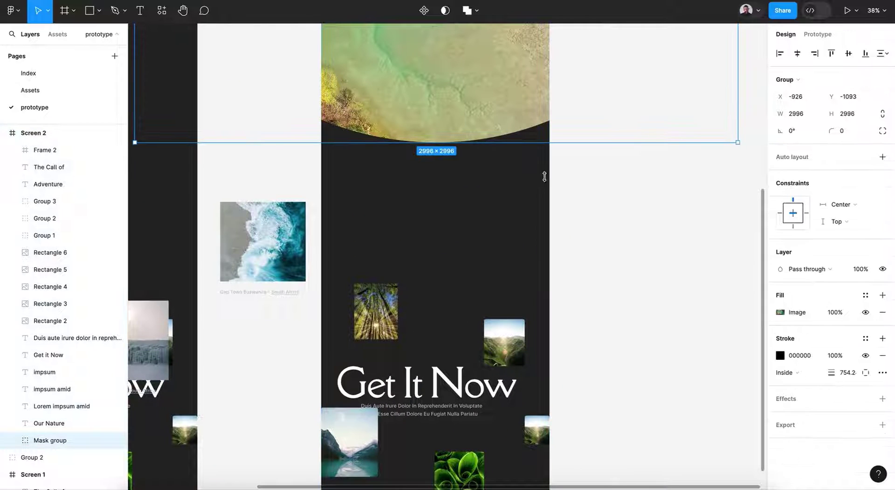
pyautogui.click(604, 299)
pyautogui.scroll(6, 604, 301)
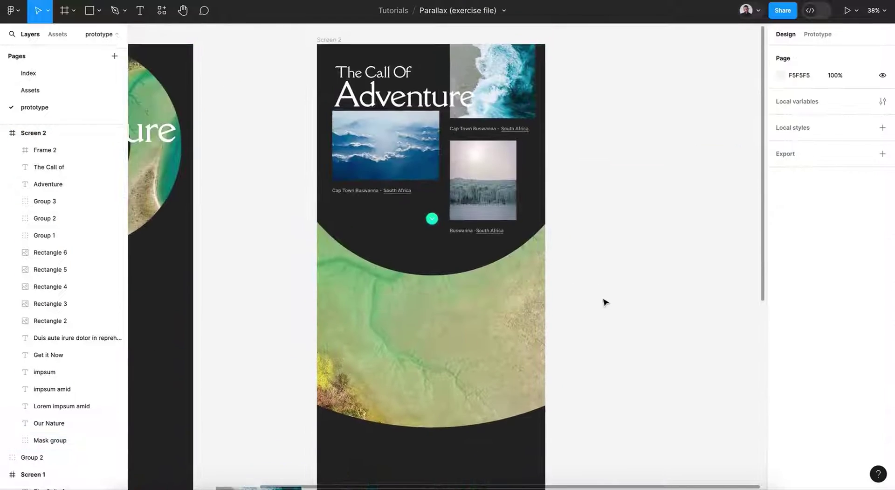
# Drag Screen 2's bottom edge up until the frame is 1134 × 880.
pyautogui.click(327, 136)
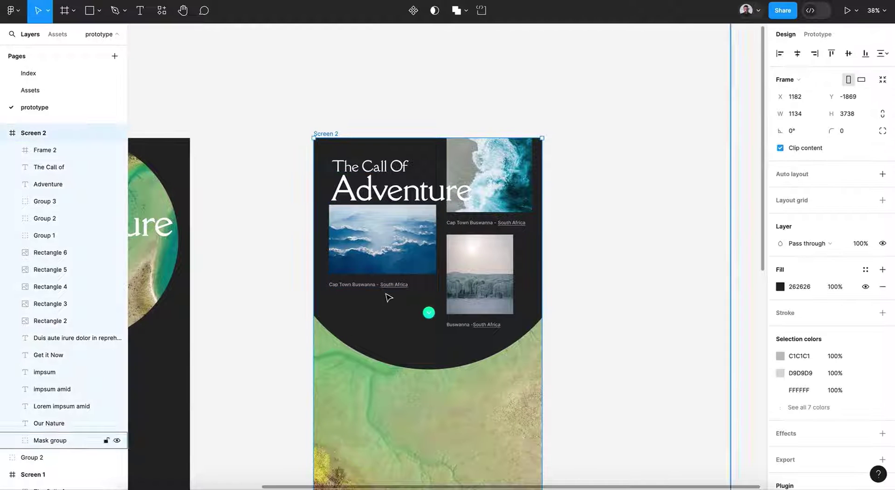
pyautogui.scroll(-12, 387, 298)
pyautogui.moveTo(441, 327); pyautogui.dragTo(441, 35)
pyautogui.scroll(10, 439, 128)
pyautogui.scroll(-3, 438, 129)
pyautogui.moveTo(435, 426); pyautogui.dragTo(451, 163)
pyautogui.scroll(5, 447, 186)
pyautogui.moveTo(421, 335); pyautogui.dragTo(421, 318)
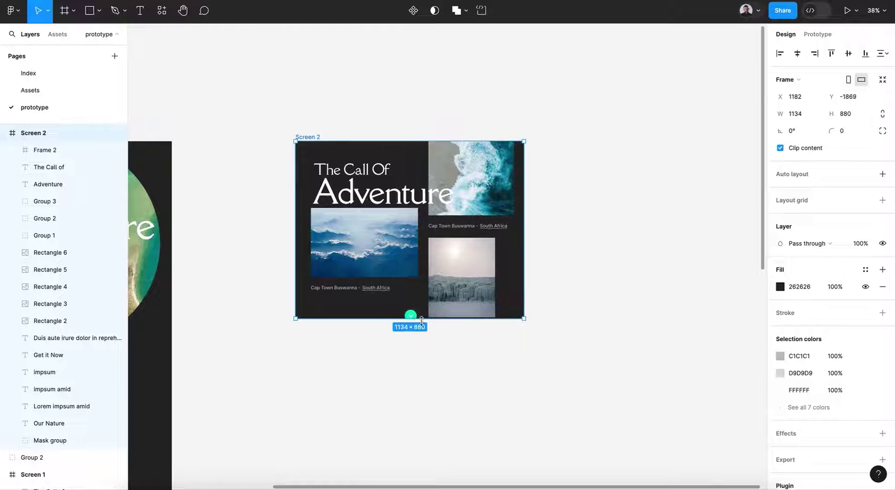
# Nudge Screen 2's green arrow button upward.
pyautogui.click(411, 315)
pyautogui.hotkey('shift', 'Up')
pyautogui.hotkey('shift', 'Up')
pyautogui.hotkey('shift', 'Up')
pyautogui.hotkey('shift', 'Up')
pyautogui.hotkey('shift', 'Up')
pyautogui.hotkey('shift', 'Up')
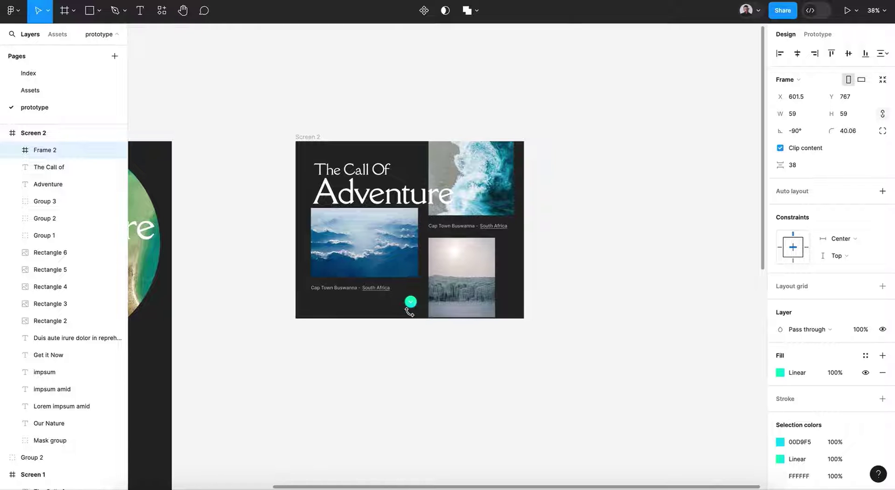
pyautogui.hscroll(-10, 410, 312)
# Shorten Screen 1 to 1134×880 and turn on Clip content so the circle is cut at its edge.
pyautogui.click(305, 124)
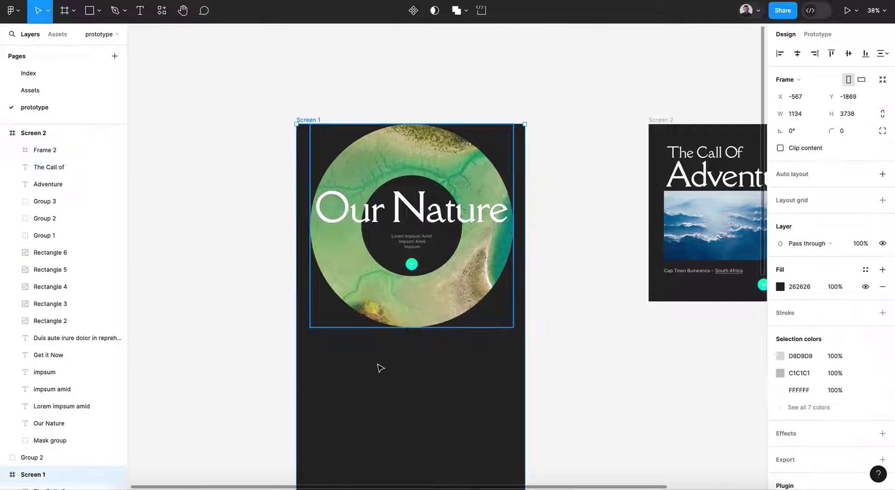
pyautogui.scroll(-10, 379, 366)
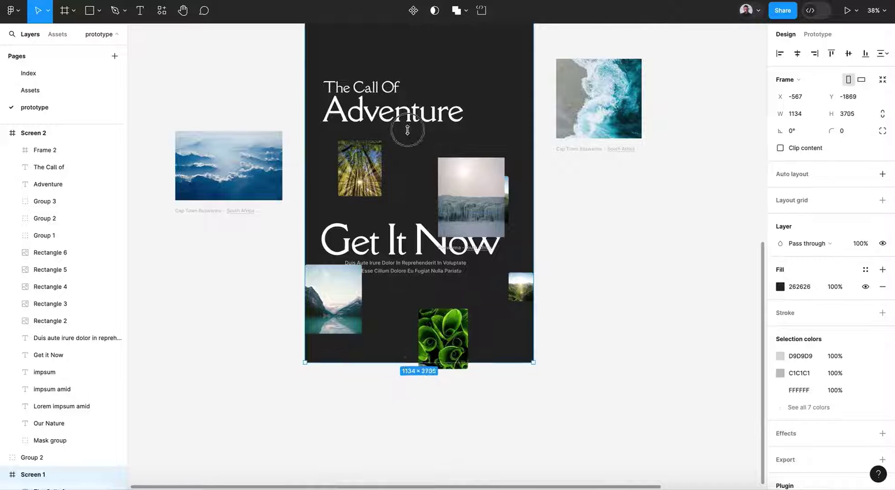
pyautogui.moveTo(419, 370); pyautogui.dragTo(417, 48)
pyautogui.scroll(8, 408, 59)
pyautogui.scroll(2, 407, 60)
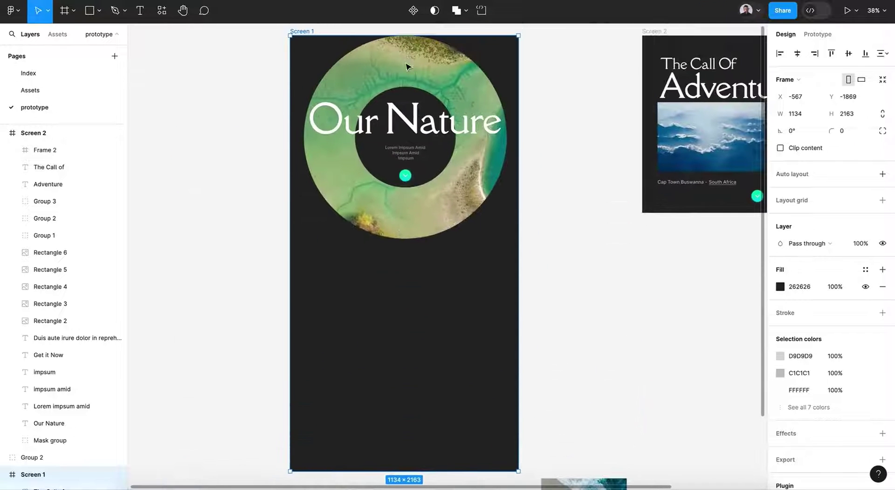
pyautogui.moveTo(406, 470); pyautogui.dragTo(416, 214)
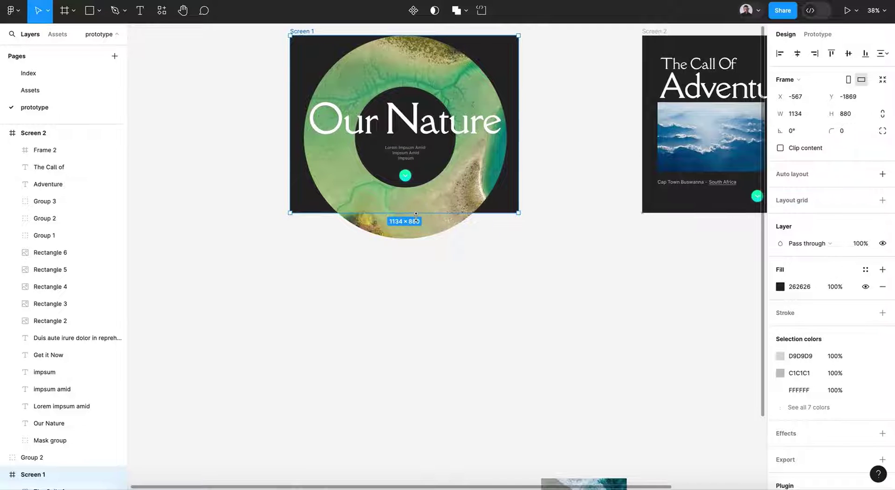
pyautogui.click(780, 148)
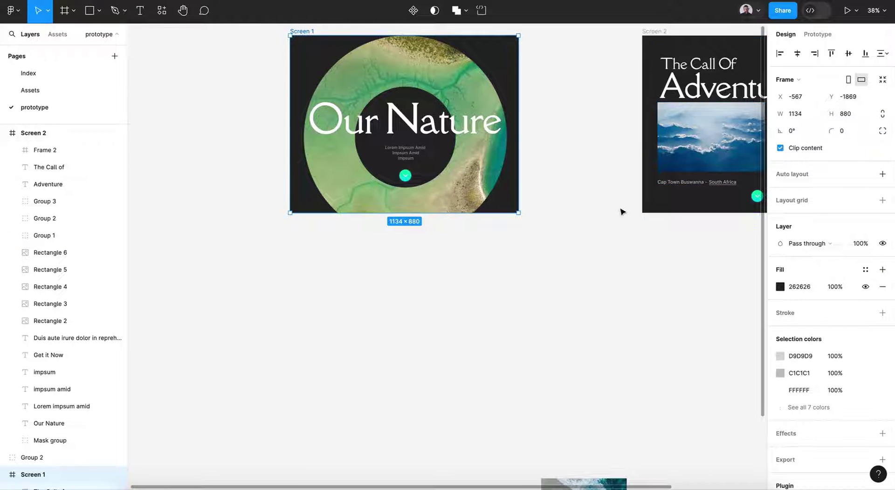
# Move Screen 1's circle image group up by 60.
pyautogui.scroll(3, 606, 210)
pyautogui.click(470, 262)
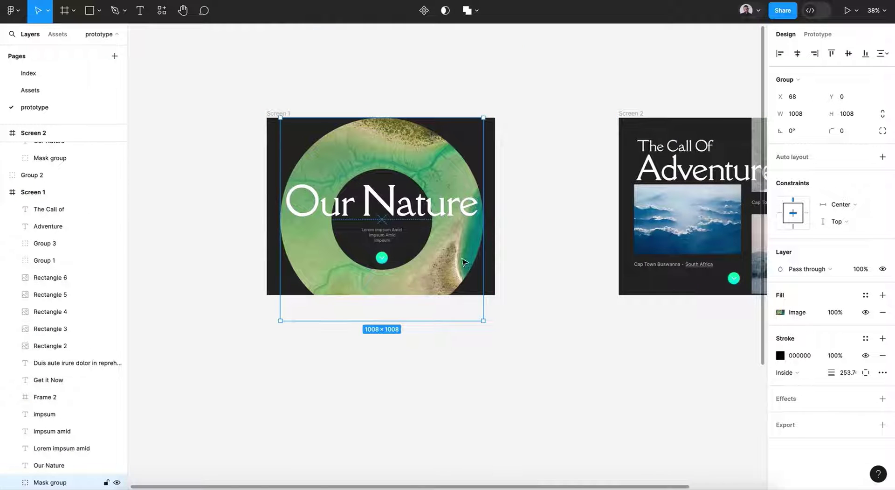
pyautogui.hotkey('shift', 'Up')
pyautogui.hotkey('shift', 'Up')
pyautogui.hotkey('shift', 'Up')
pyautogui.hotkey('shift', 'Up')
pyautogui.hotkey('shift', 'Up')
pyautogui.hotkey('shift', 'Up')
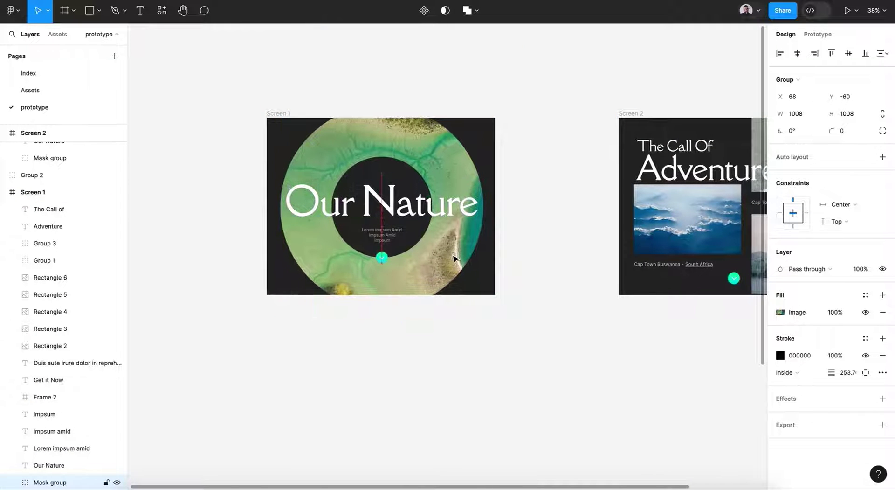
# Move the two lorem text lines upward in Screen 1.
pyautogui.click(385, 238)
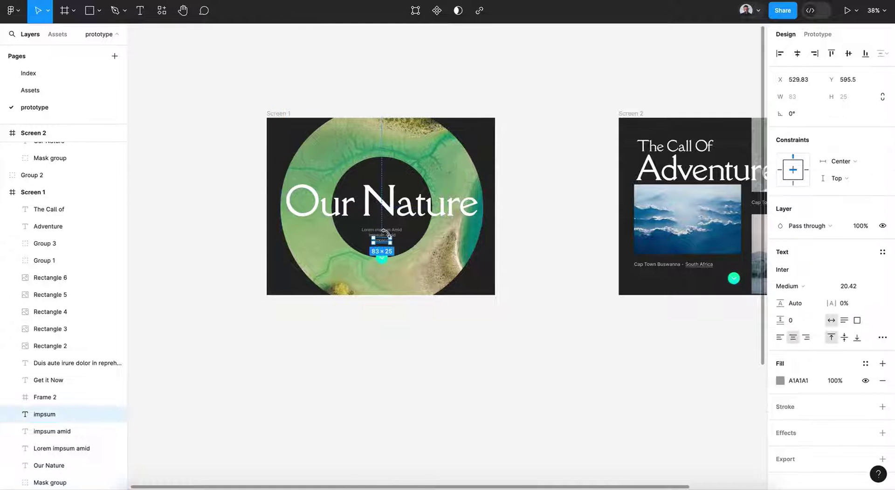
pyautogui.keyDown('shift'); pyautogui.click(384, 230); pyautogui.keyUp('shift')
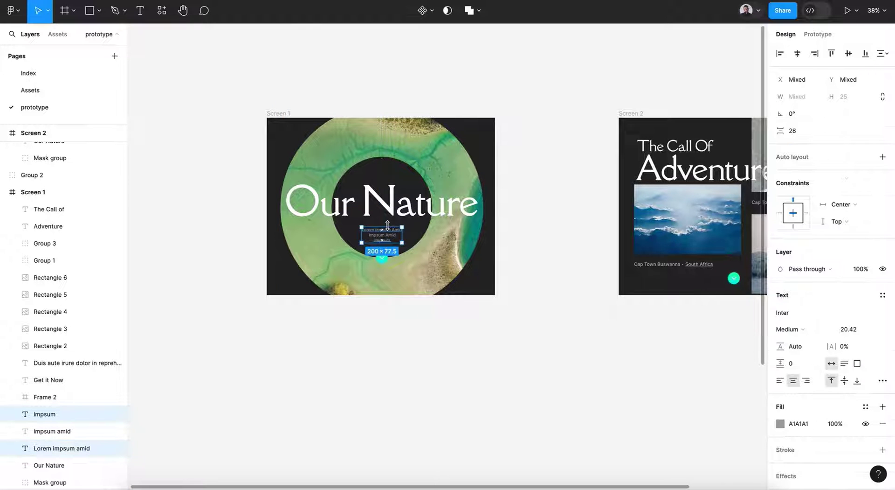
pyautogui.moveTo(388, 225); pyautogui.dragTo(387, 225)
pyautogui.keyDown('ctrl'); pyautogui.scroll(5, 386, 245); pyautogui.keyUp('ctrl')
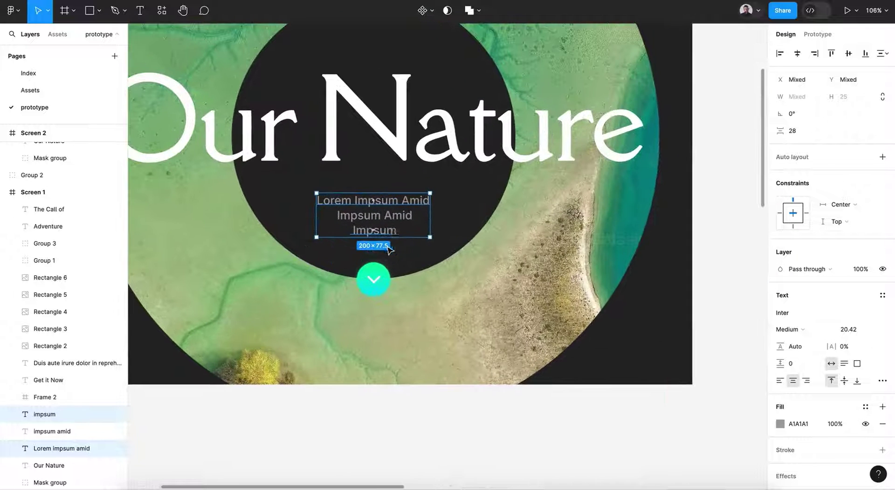
pyautogui.moveTo(398, 218); pyautogui.dragTo(397, 208)
# Select Screen 1's green arrow button, then clear the selection.
pyautogui.click(373, 282)
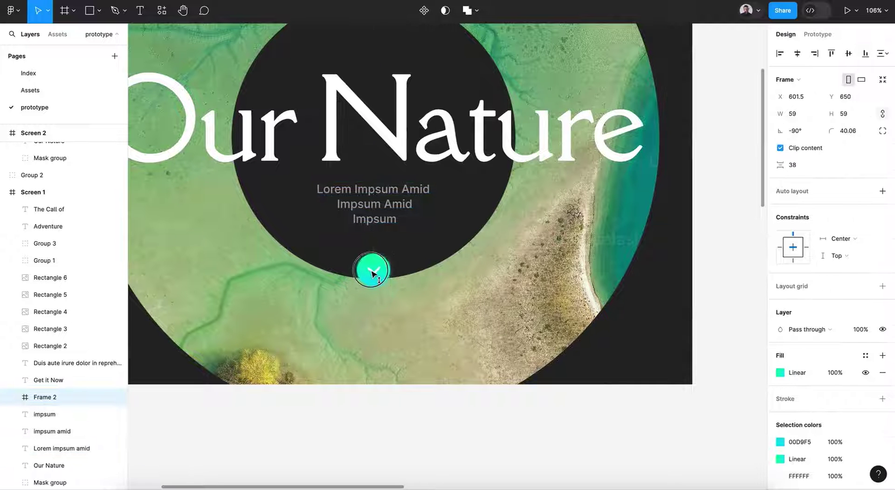
pyautogui.scroll(-4, 373, 280)
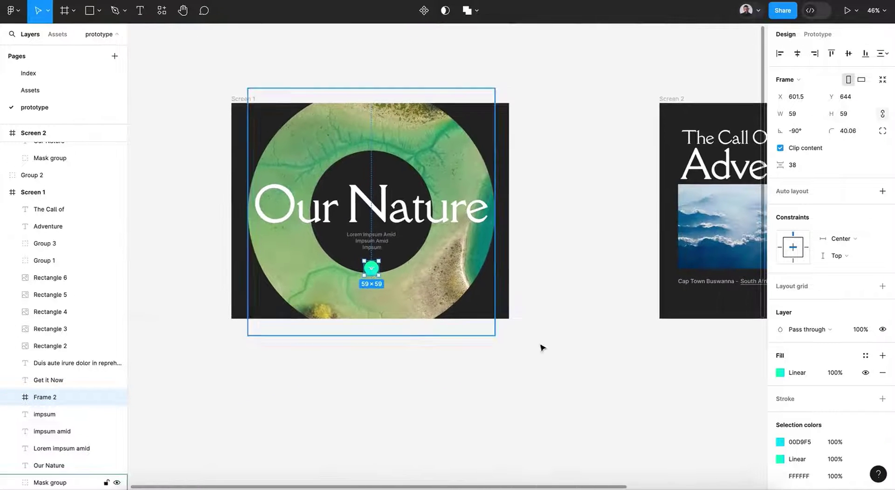
pyautogui.click(545, 354)
pyautogui.hscroll(3, 546, 357)
pyautogui.scroll(-1, 547, 357)
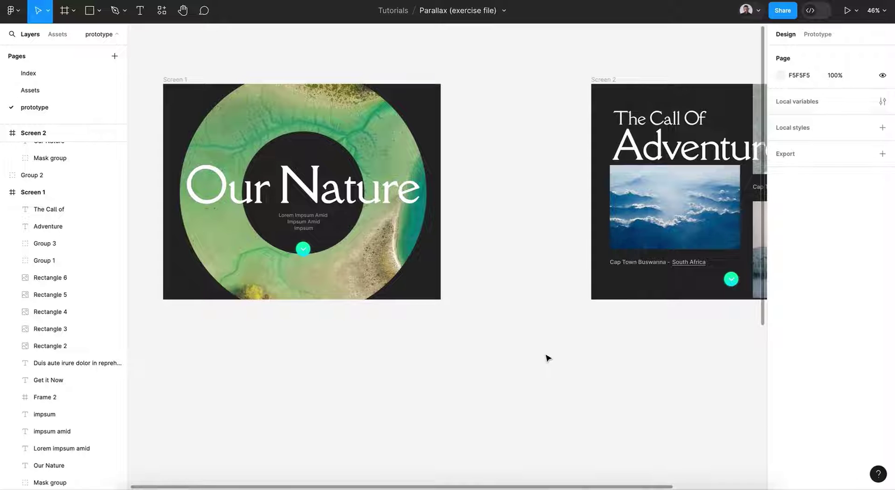
# Link Screen 1's green button to Screen 2 with an On click trigger.
pyautogui.click(823, 35)
pyautogui.click(306, 249)
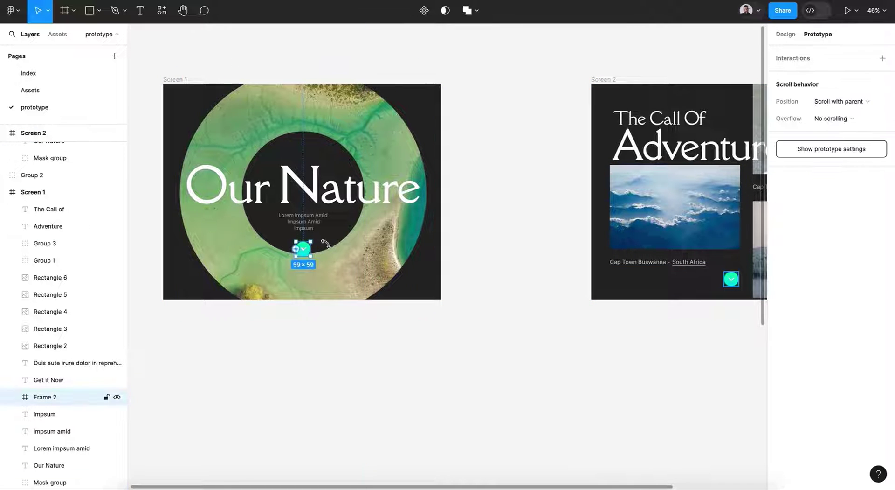
pyautogui.moveTo(311, 252); pyautogui.dragTo(612, 236)
pyautogui.click(559, 219)
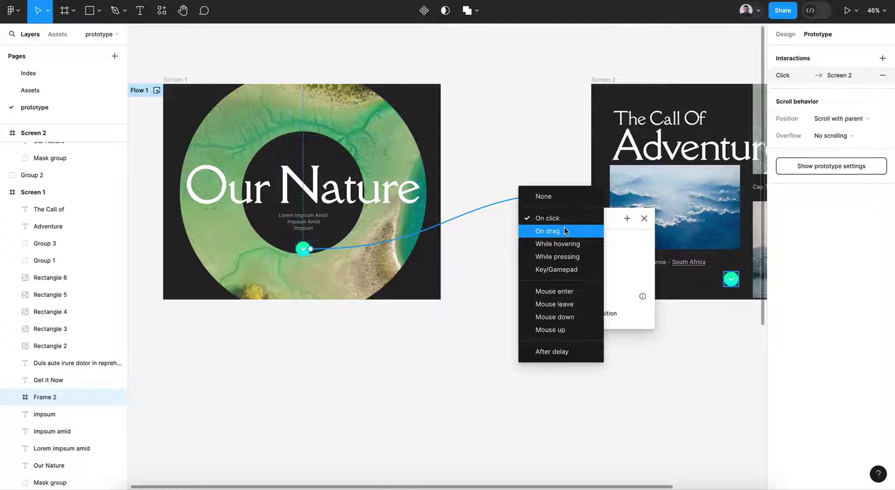
pyautogui.click(560, 222)
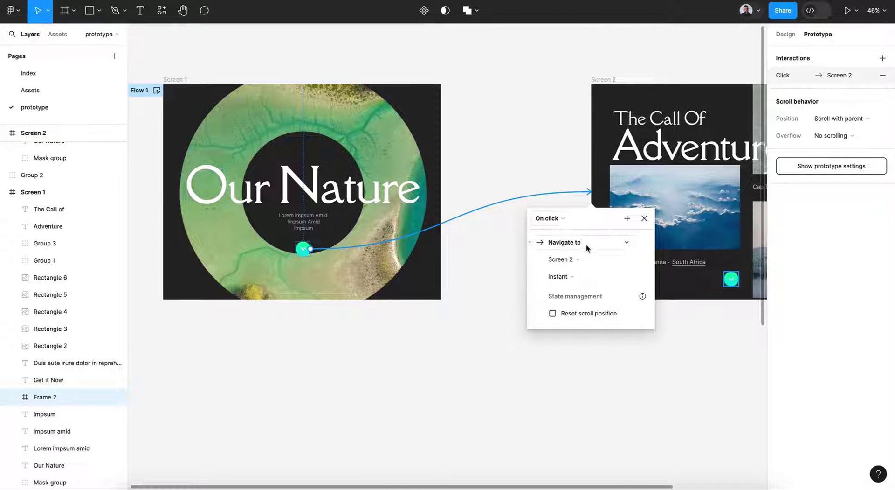
# Set the transition to Smart animate with Gentle easing and 2500ms duration.
pyautogui.click(571, 276)
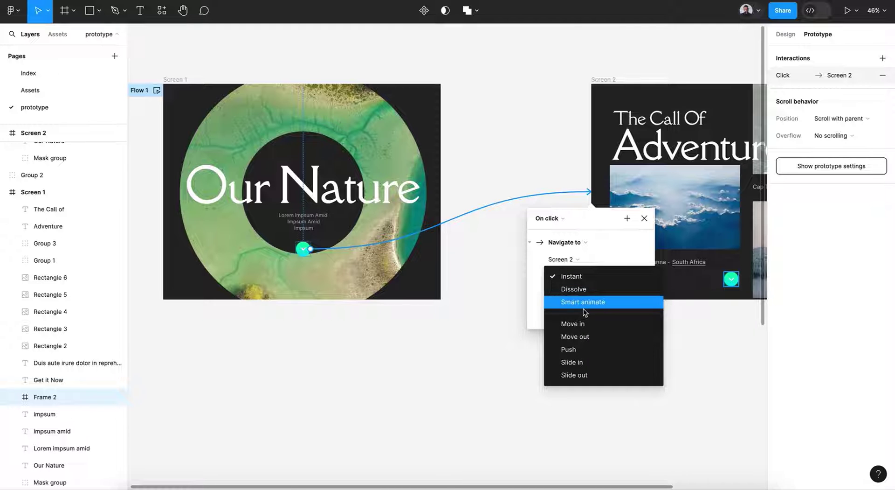
pyautogui.click(583, 309)
pyautogui.click(573, 295)
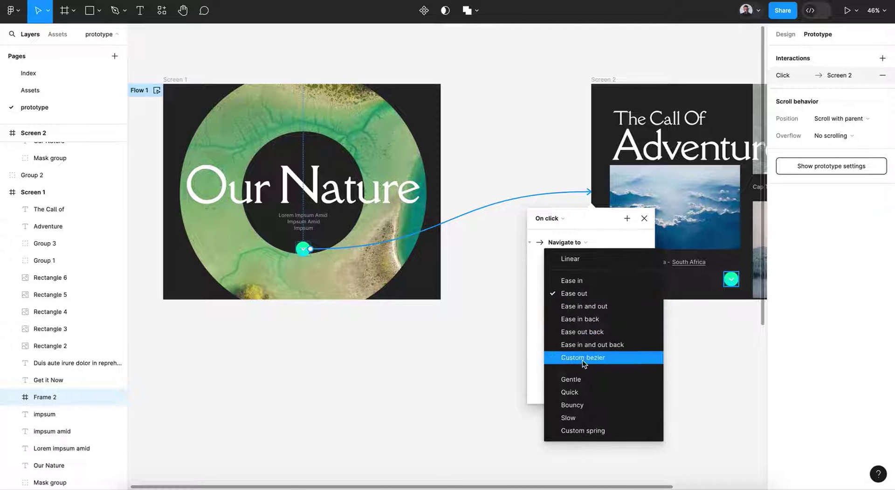
pyautogui.click(583, 379)
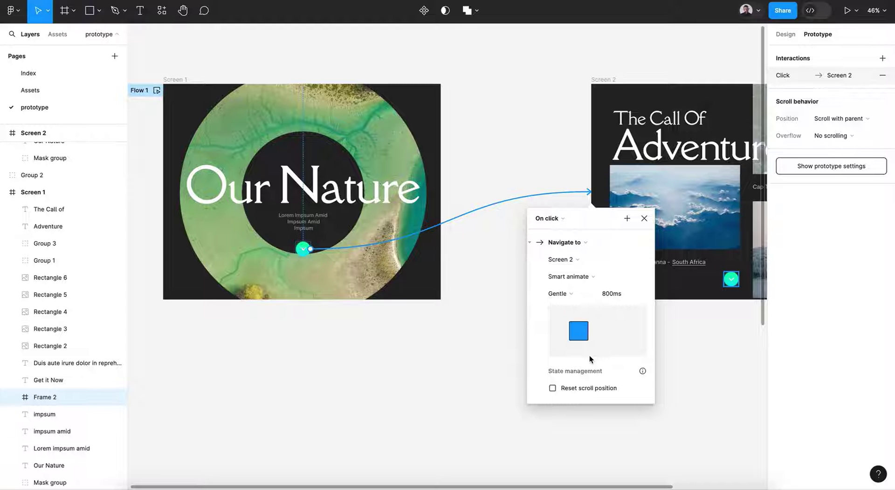
pyautogui.click(597, 293)
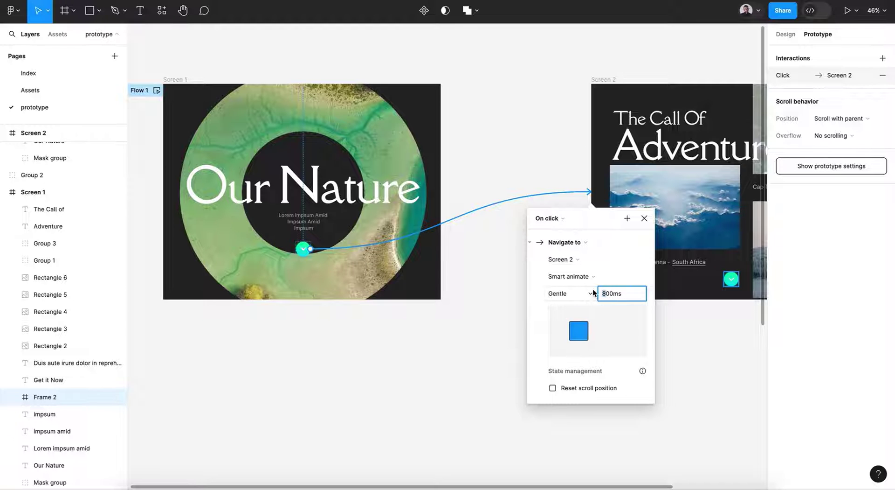
pyautogui.write('25')
pyautogui.press('Return')
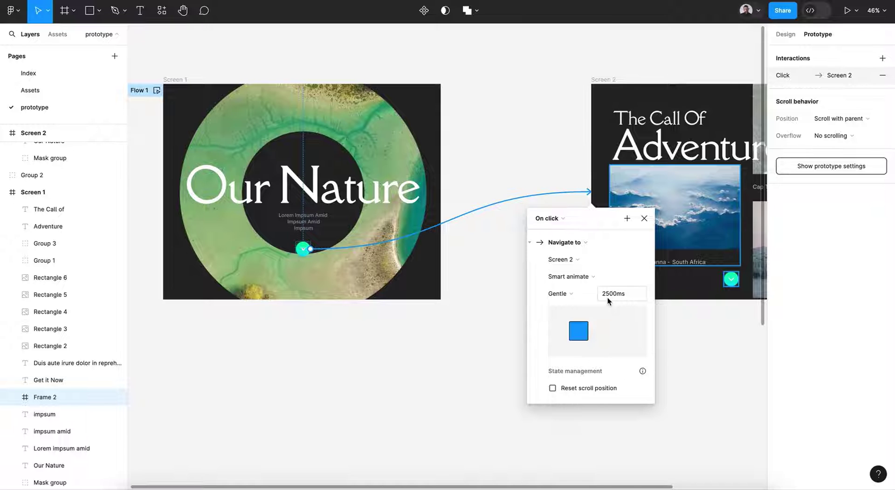
pyautogui.click(644, 218)
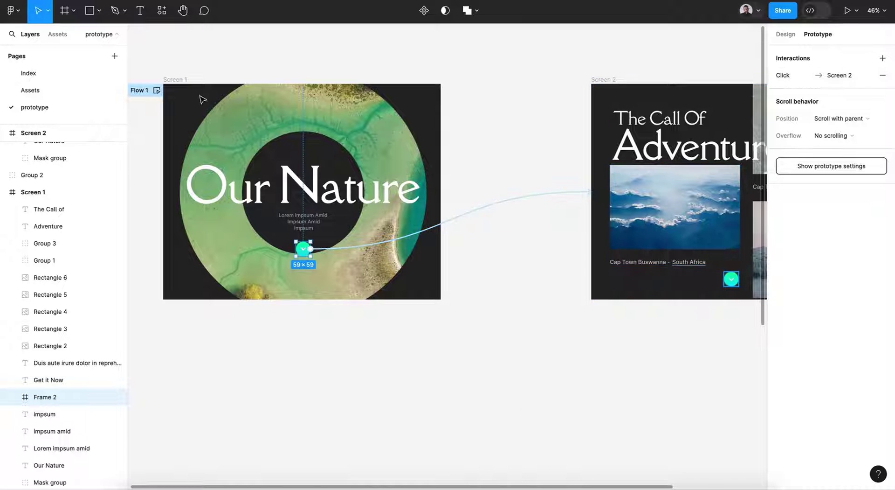
pyautogui.click(156, 90)
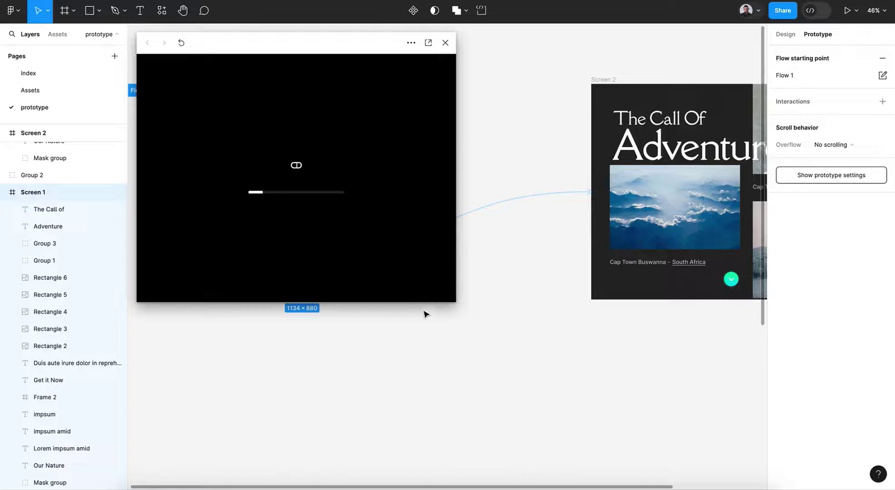
pyautogui.moveTo(547, 349); pyautogui.dragTo(736, 451)
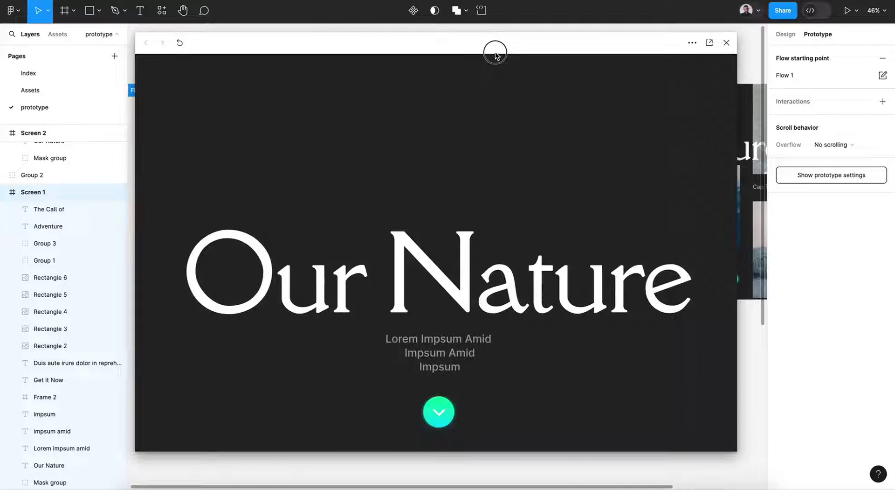
pyautogui.moveTo(496, 52); pyautogui.dragTo(490, 47)
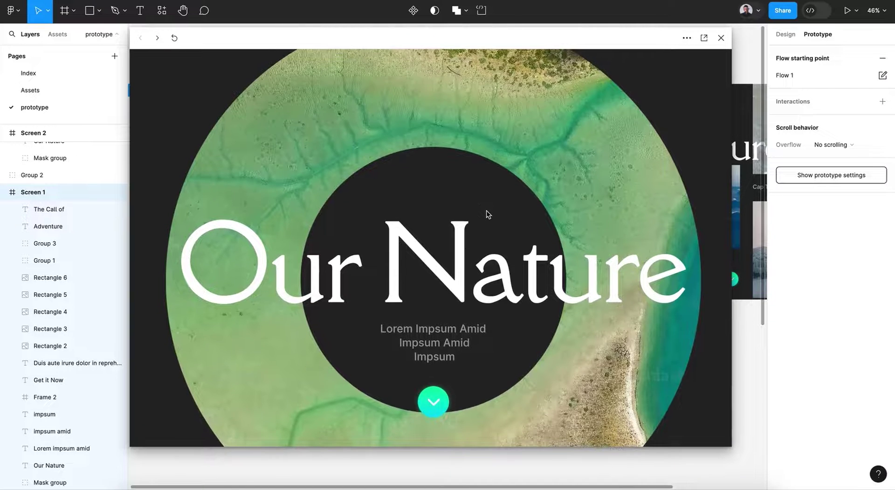
pyautogui.click(434, 411)
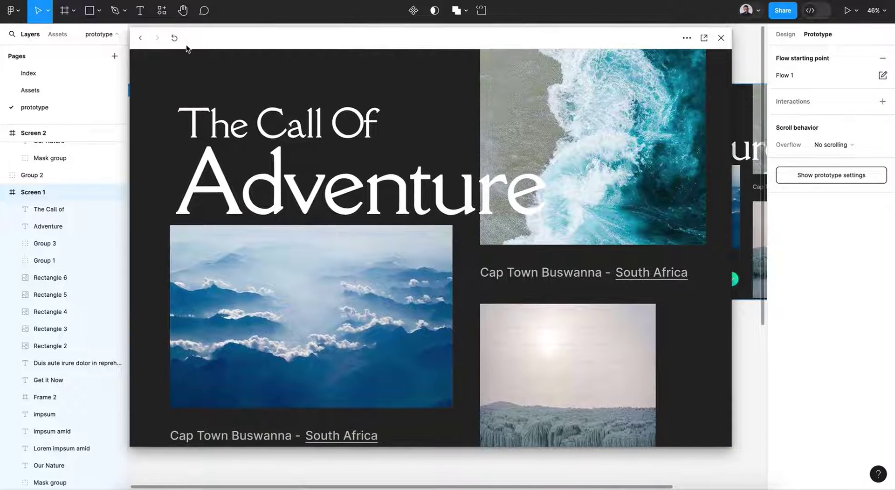
pyautogui.click(174, 37)
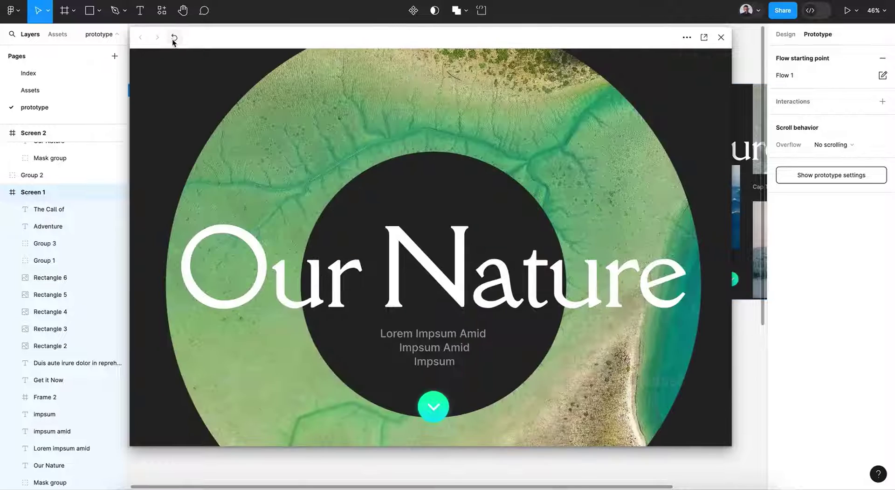
pyautogui.click(433, 409)
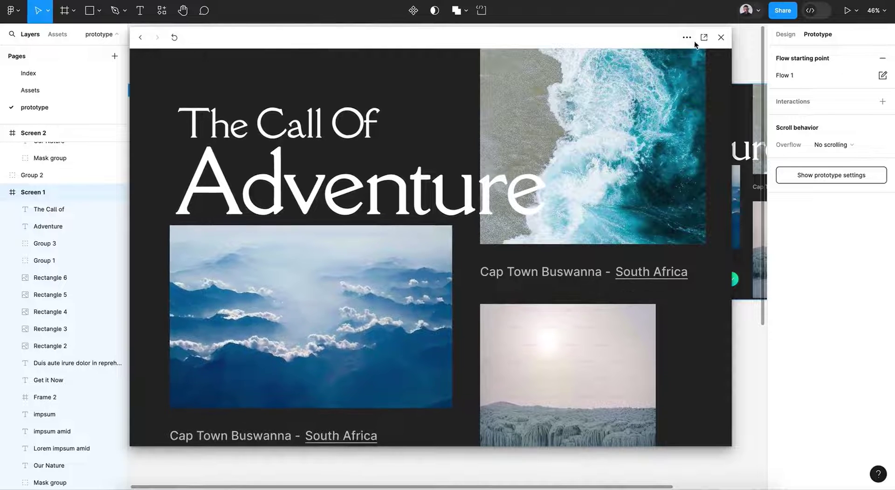
pyautogui.click(721, 37)
pyautogui.click(483, 302)
pyautogui.scroll(-5, 484, 302)
# Extend Screen 1's height downward to make room for the wave image group.
pyautogui.click(482, 311)
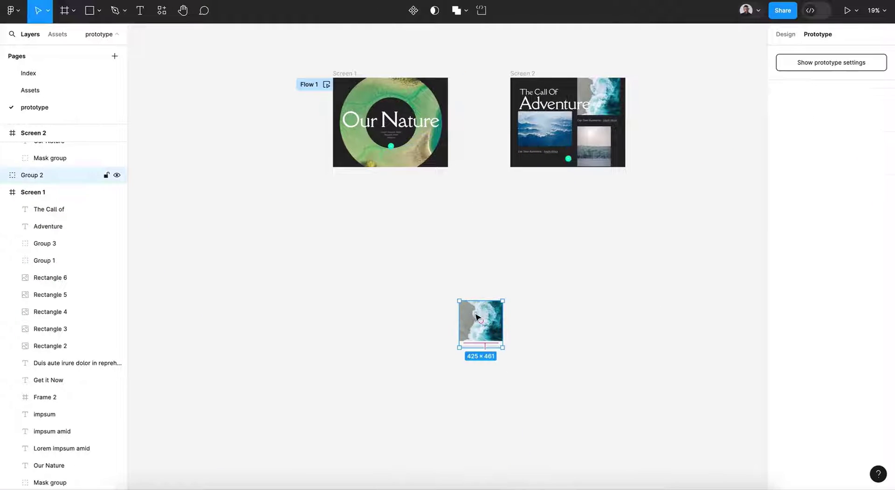
pyautogui.click(339, 74)
pyautogui.click(464, 306)
pyautogui.click(340, 88)
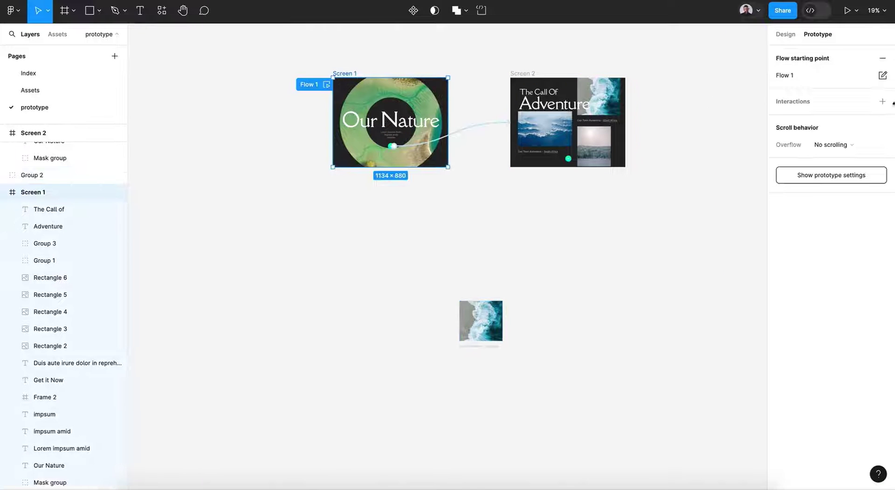
pyautogui.click(785, 34)
pyautogui.moveTo(401, 167); pyautogui.dragTo(411, 408)
# Move the wave image group (Group 2) inside Screen 1 in the Layers panel.
pyautogui.click(471, 337)
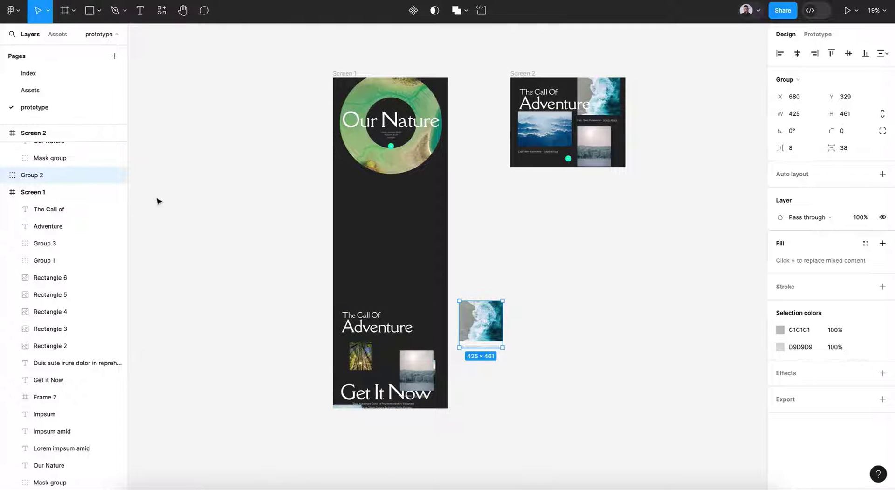
pyautogui.moveTo(56, 175); pyautogui.dragTo(56, 390)
pyautogui.click(462, 371)
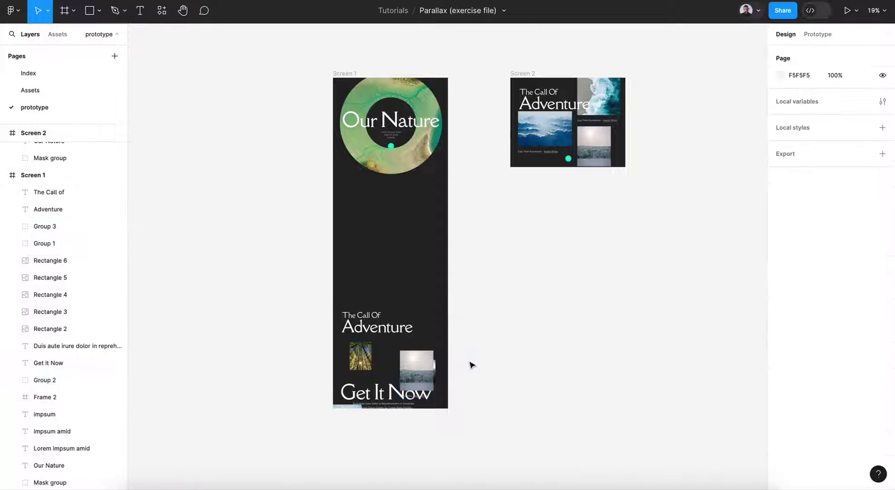
# Shrink Screen 1 back to its original 1134×880 size.
pyautogui.click(357, 73)
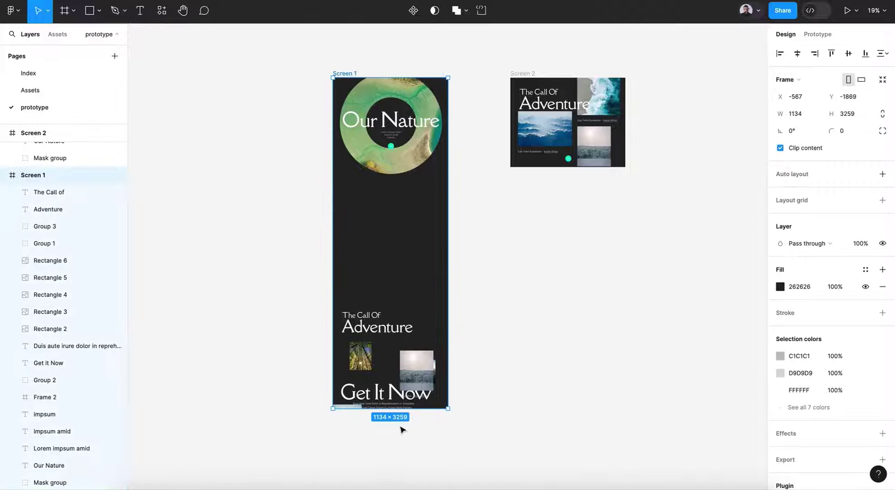
pyautogui.moveTo(399, 409); pyautogui.dragTo(415, 164)
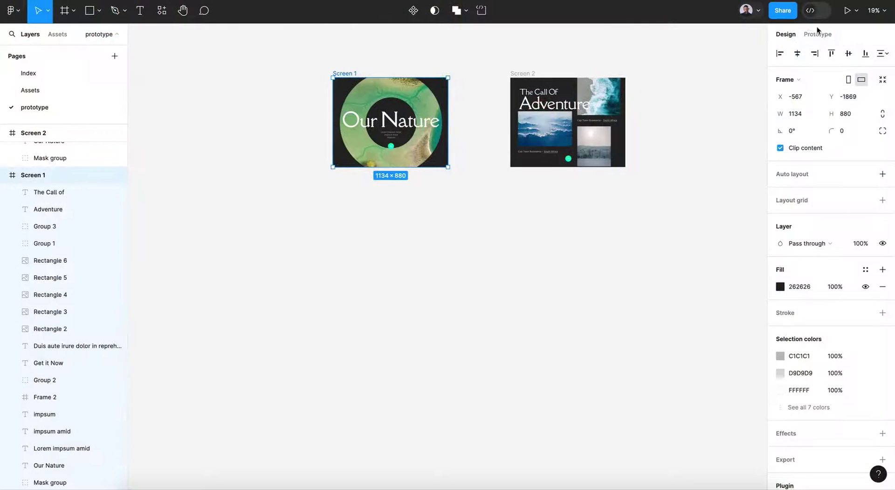
pyautogui.click(820, 34)
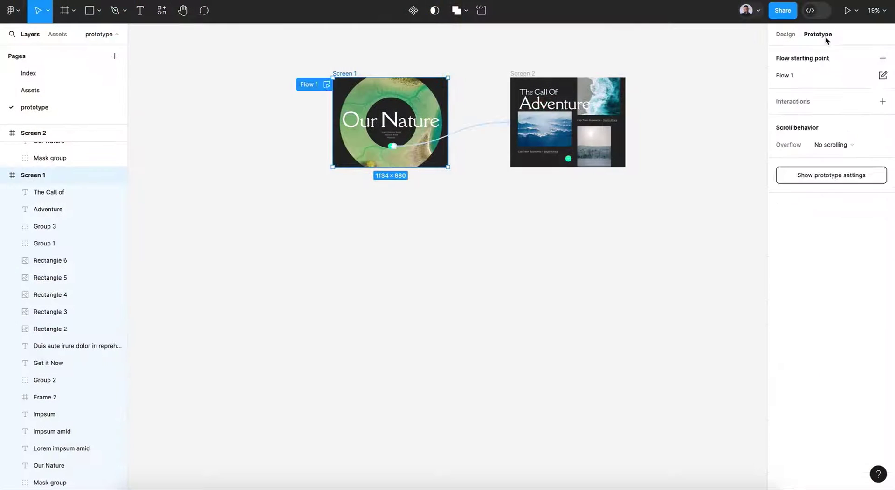
pyautogui.click(328, 86)
pyautogui.click(436, 416)
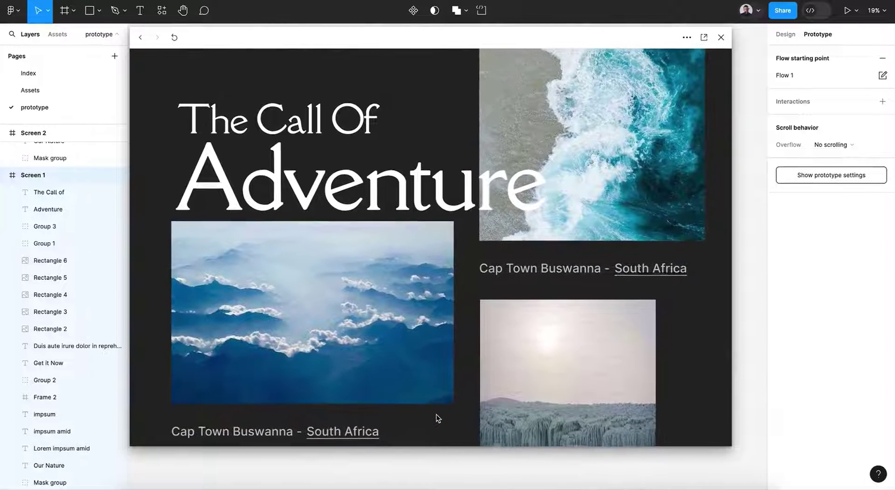
pyautogui.click(174, 38)
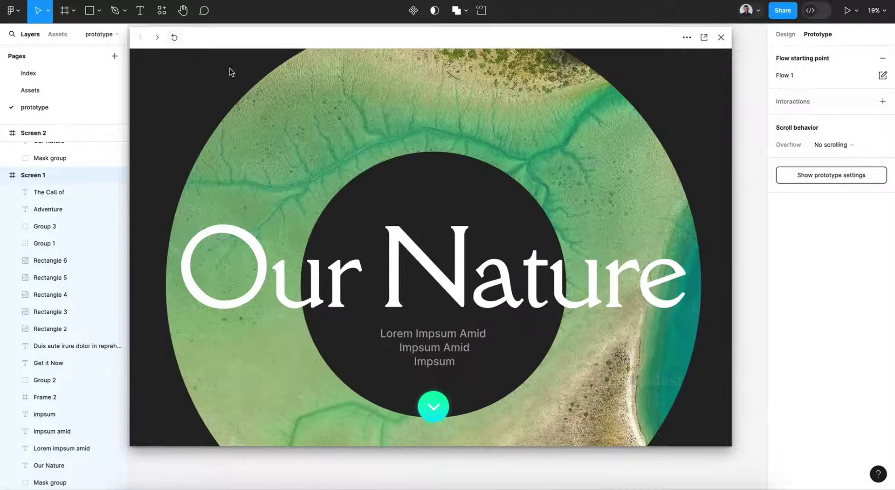
pyautogui.click(442, 414)
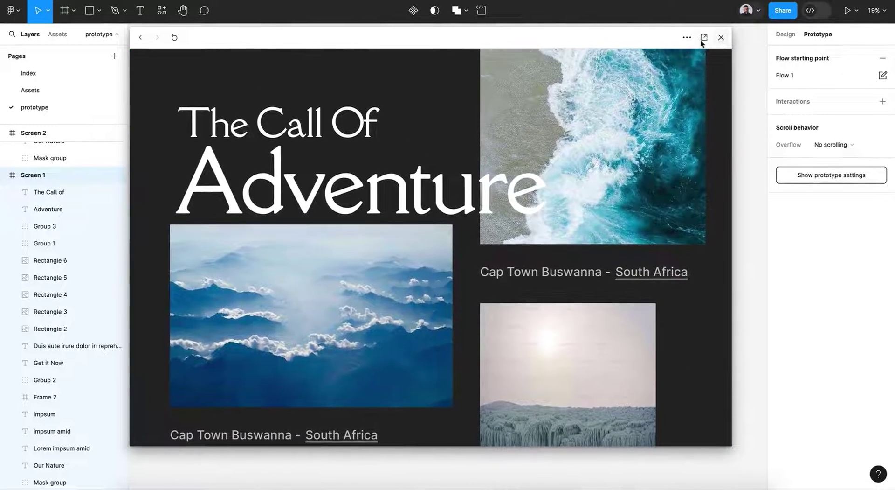
pyautogui.click(686, 37)
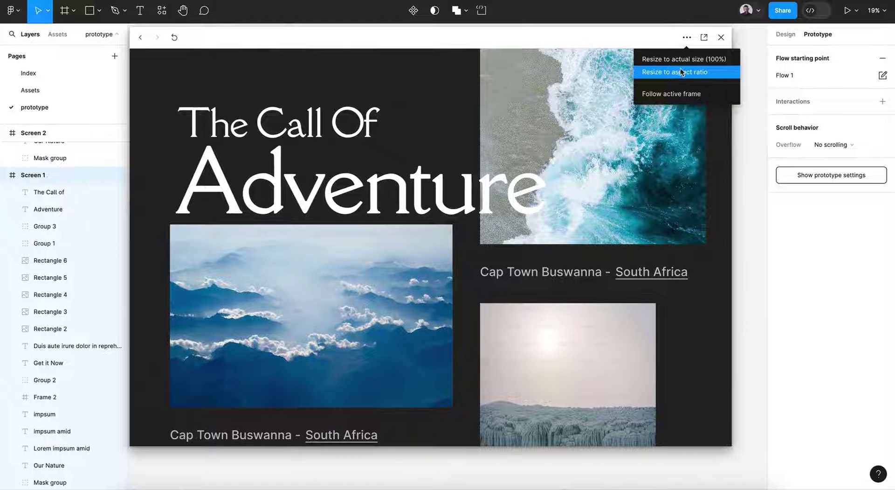
pyautogui.click(690, 57)
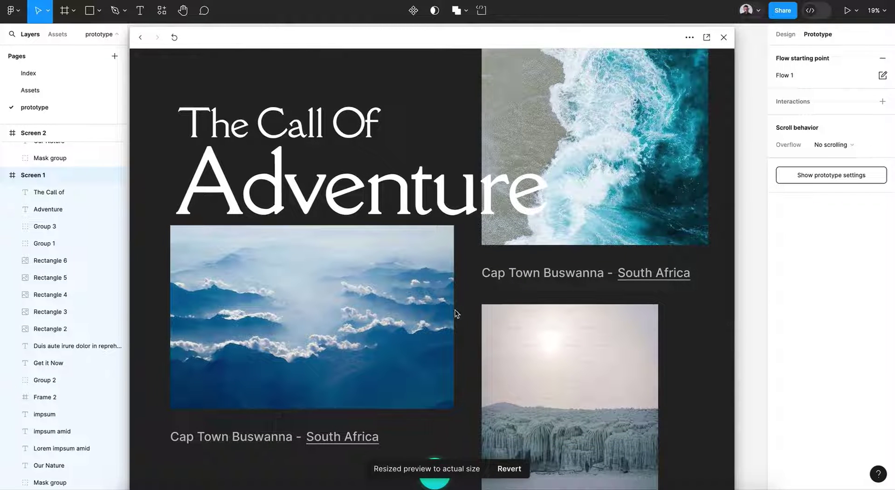
pyautogui.moveTo(525, 33); pyautogui.dragTo(524, 21)
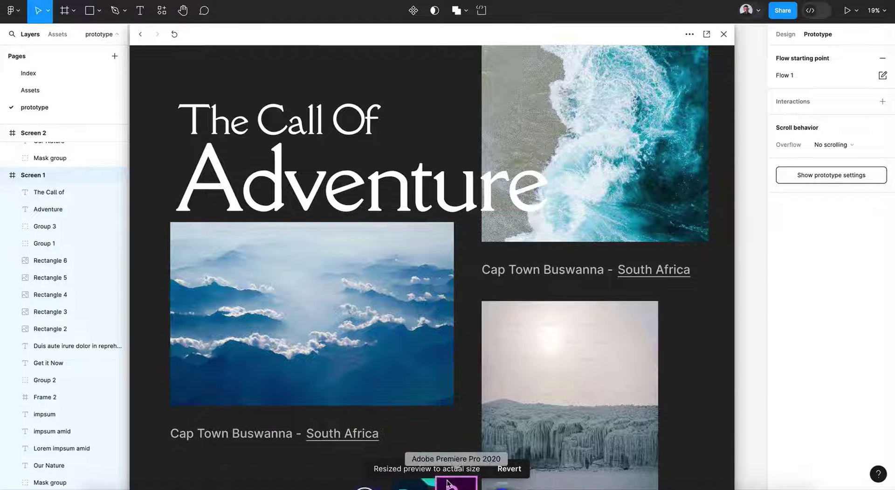
pyautogui.click(437, 457)
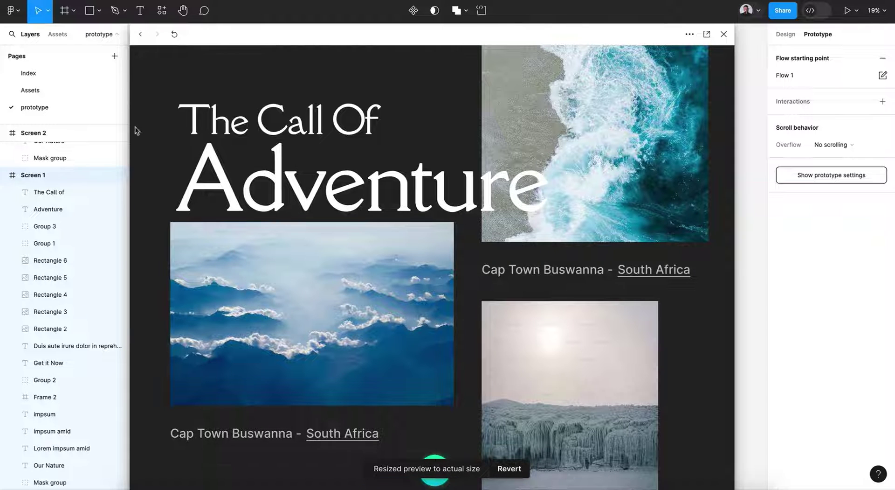
pyautogui.click(175, 33)
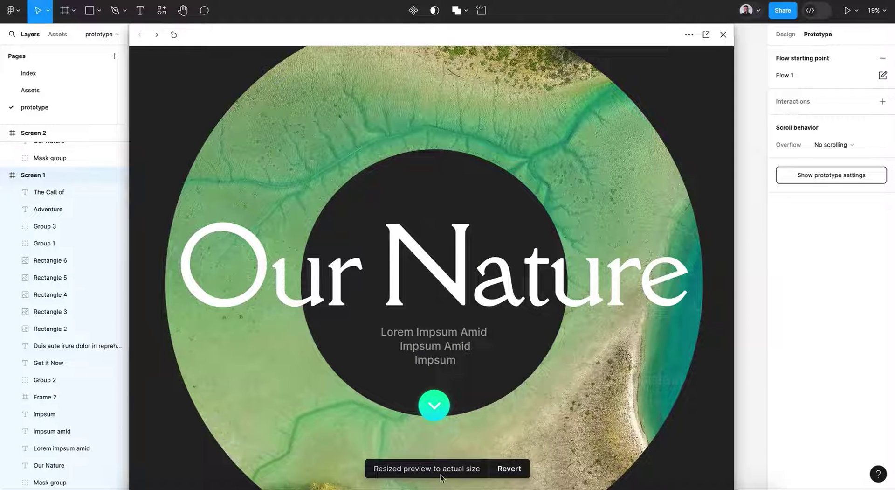
pyautogui.click(507, 470)
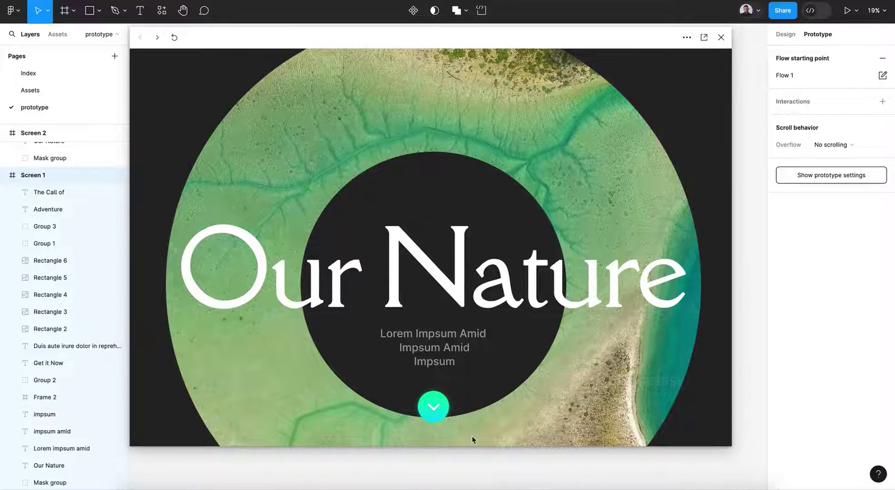
pyautogui.click(435, 407)
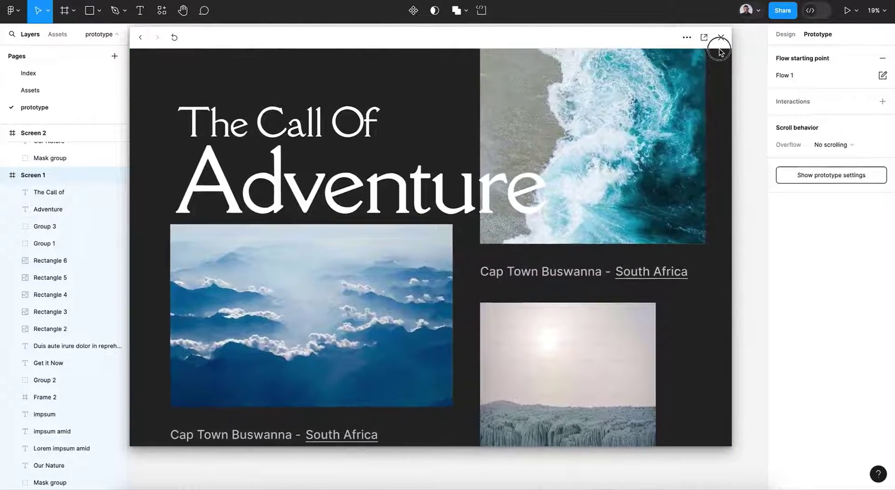
pyautogui.click(720, 38)
# Duplicate Screen 2 as Screen 3 and place it to the right.
pyautogui.scroll(-3, 446, 214)
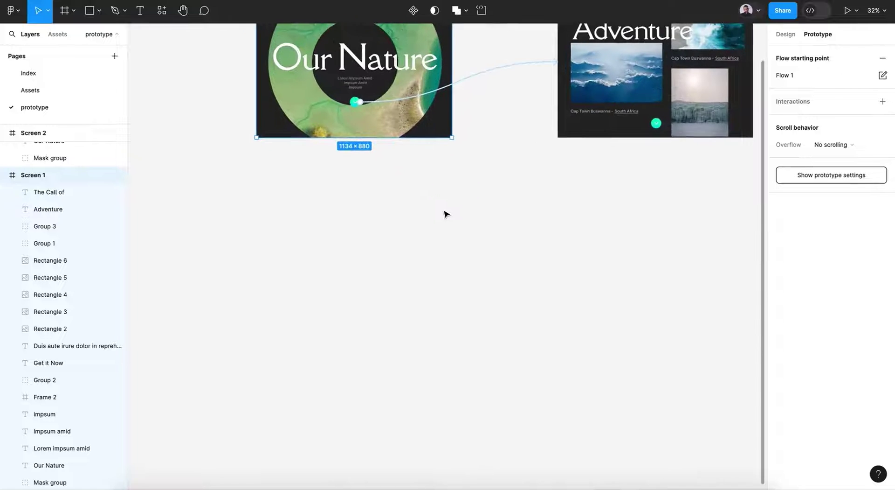
pyautogui.scroll(5, 445, 214)
pyautogui.hscroll(5, 450, 216)
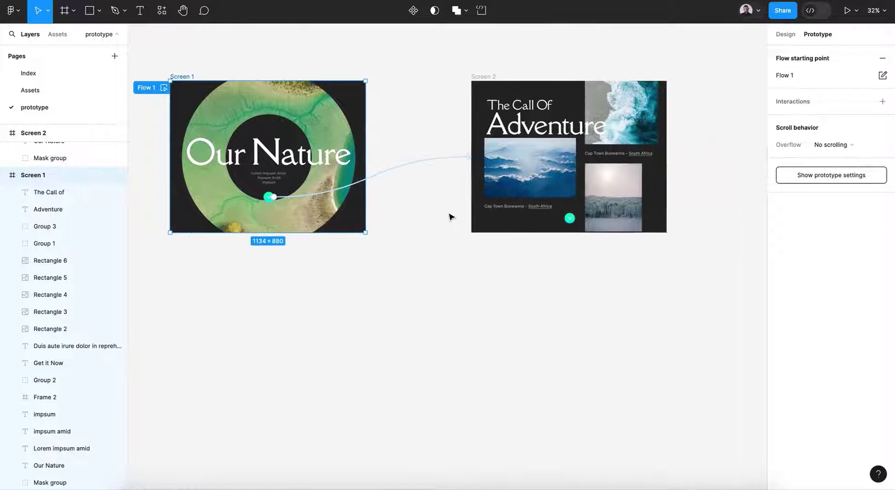
pyautogui.click(422, 68)
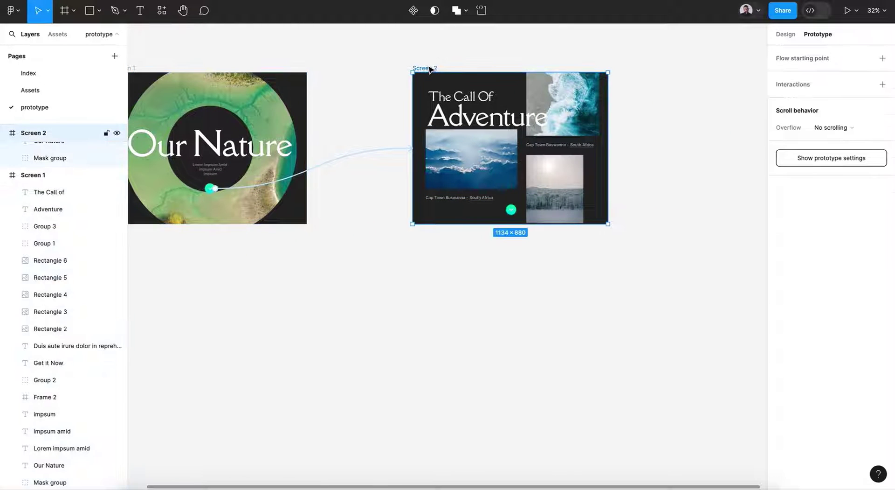
pyautogui.hotkey('ctrl', 'd')
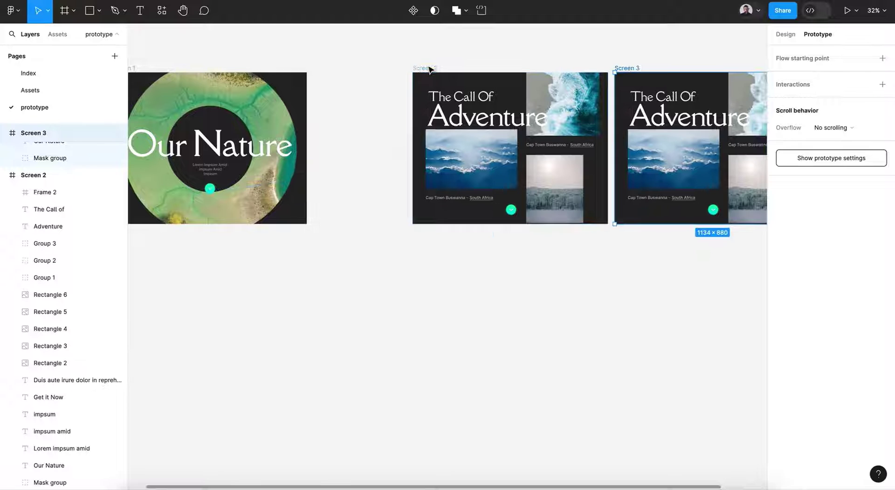
pyautogui.hscroll(9, 510, 180)
pyautogui.scroll(1, 509, 180)
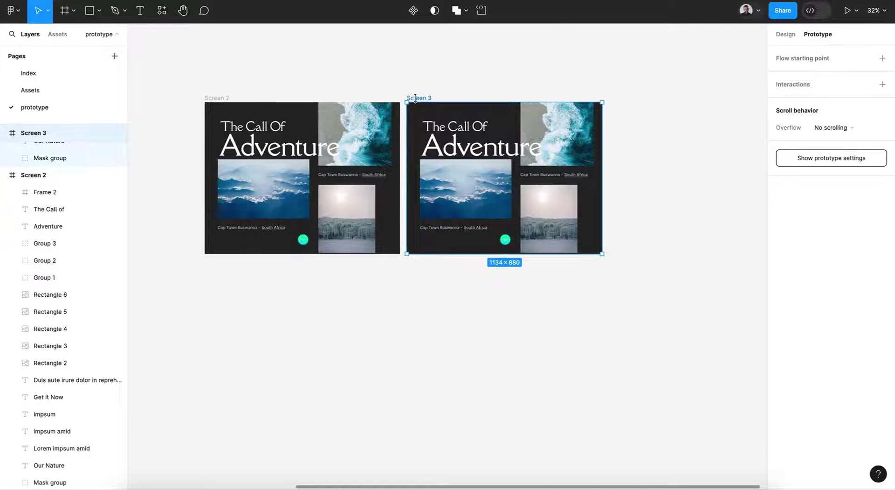
pyautogui.moveTo(418, 101); pyautogui.dragTo(503, 100)
# Turn off Clip content on Screen 3 and stretch it to 3901 px tall.
pyautogui.click(788, 34)
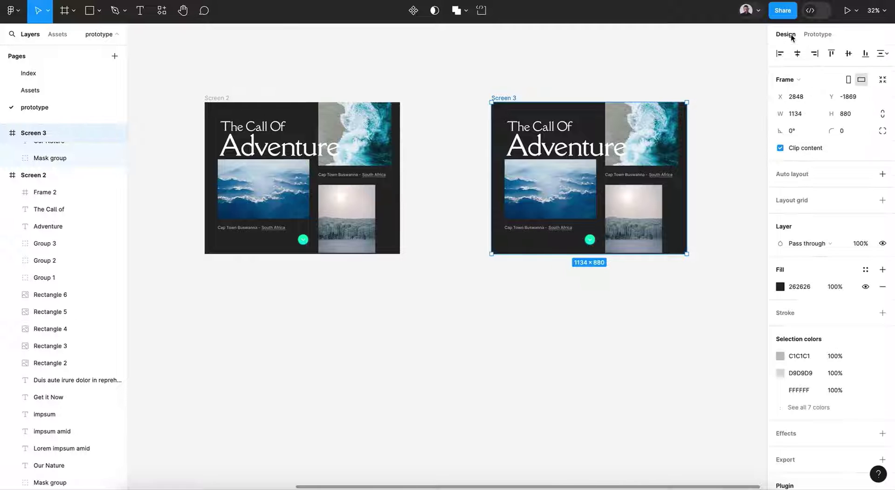
pyautogui.click(781, 147)
pyautogui.hscroll(4, 634, 294)
pyautogui.scroll(-3, 634, 294)
pyautogui.moveTo(549, 188); pyautogui.dragTo(546, 470)
# Set the layer opacity of Screen 3's large ring-image Mask group to 0%.
pyautogui.click(526, 422)
pyautogui.scroll(10, 538, 319)
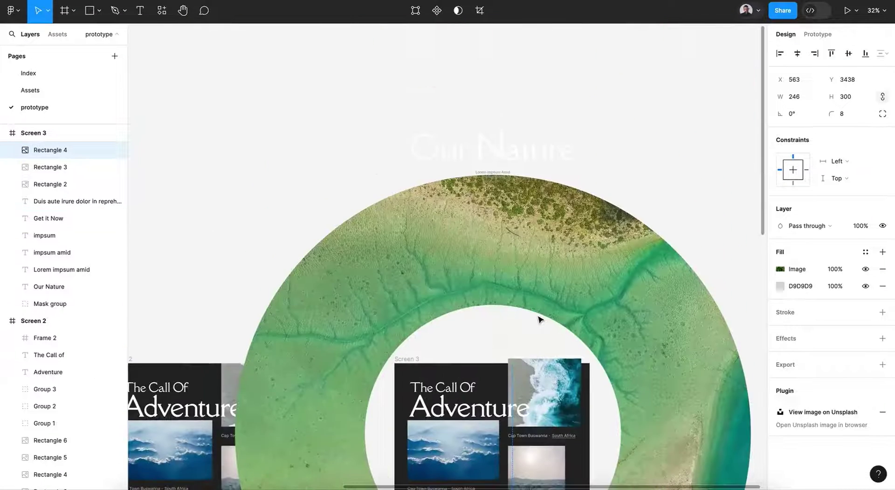
pyautogui.scroll(-3, 538, 319)
pyautogui.click(530, 262)
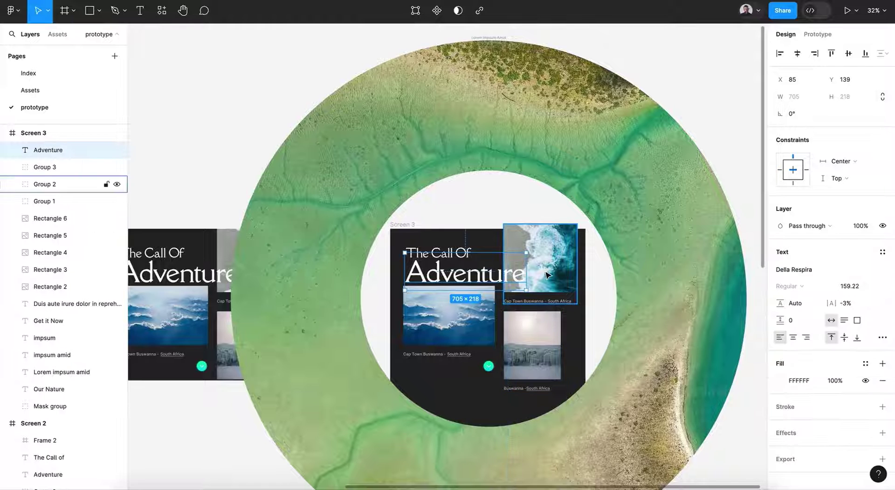
pyautogui.click(538, 357)
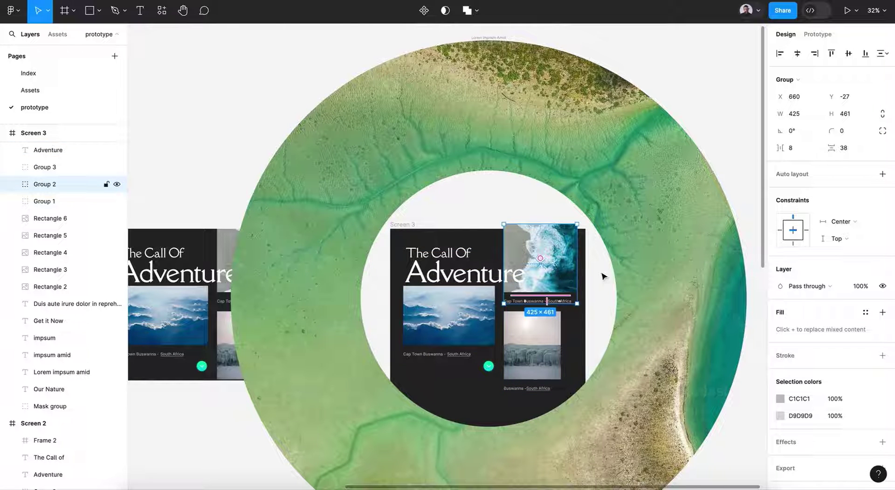
pyautogui.click(625, 276)
pyautogui.scroll(-3, 672, 271)
pyautogui.hscroll(3, 671, 272)
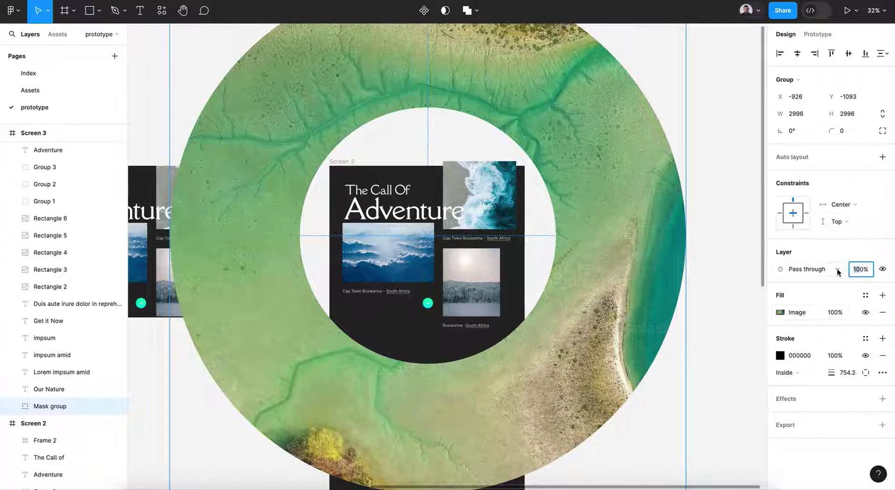
pyautogui.press('Return')
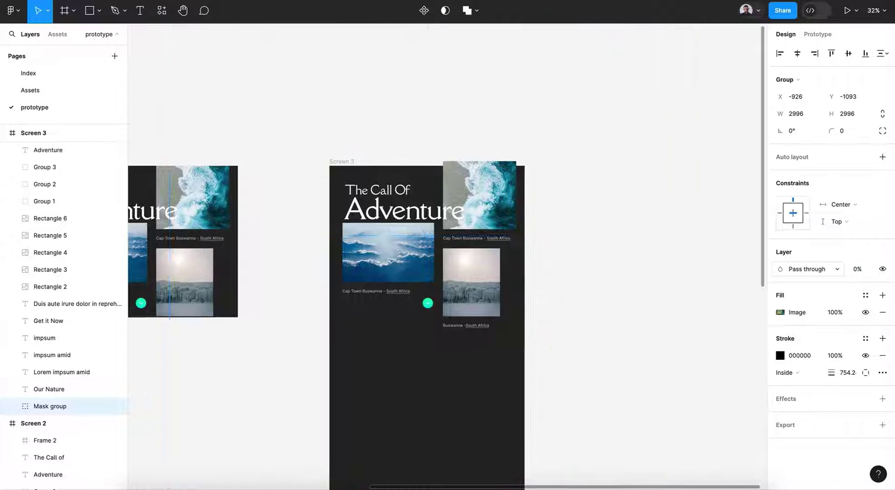
# Push the Adventure and The Call Of titles and three photo groups up above Screen 3.
pyautogui.click(478, 215)
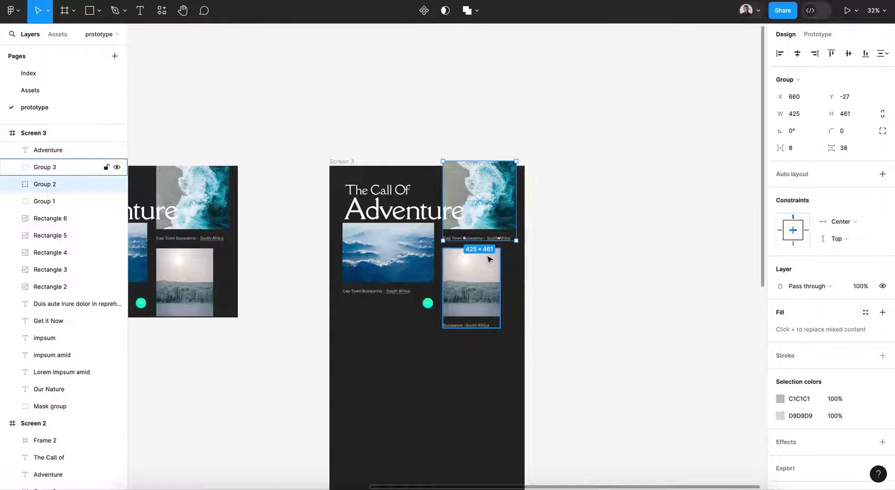
pyautogui.keyDown('shift'); pyautogui.click(483, 286); pyautogui.keyUp('shift')
pyautogui.keyDown('shift'); pyautogui.click(405, 230); pyautogui.keyUp('shift')
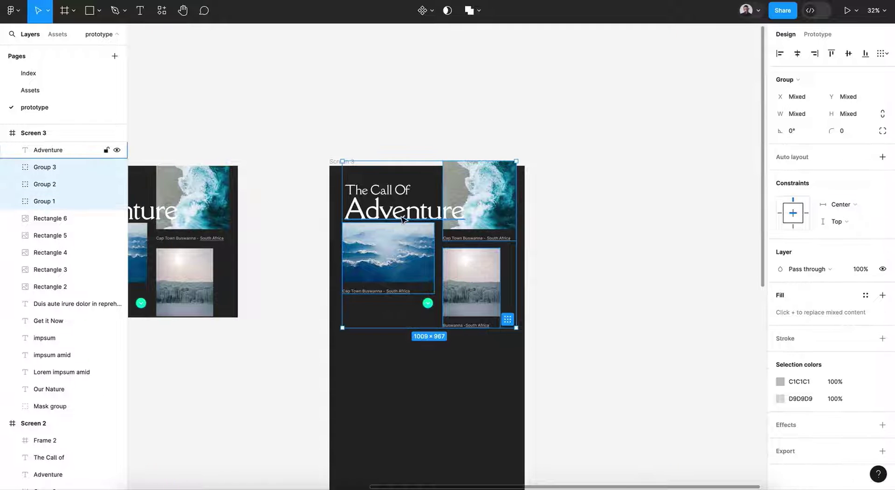
pyautogui.keyDown('shift'); pyautogui.click(402, 219); pyautogui.keyUp('shift')
pyautogui.keyDown('shift'); pyautogui.click(393, 193); pyautogui.keyUp('shift')
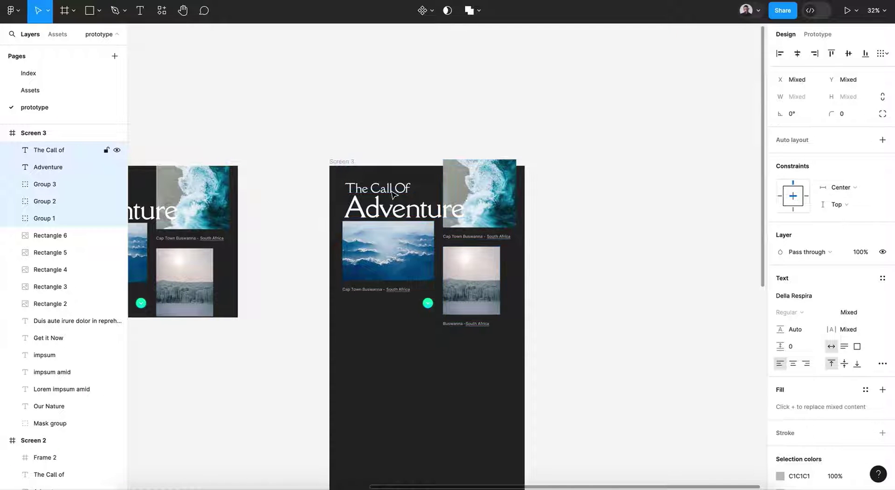
pyautogui.hotkey('shift', 'Up')
pyautogui.hotkey('shift', 'Up')
pyautogui.hotkey('shift', 'Up')
pyautogui.hotkey('shift', 'Up')
pyautogui.hotkey('shift', 'Up')
pyautogui.hotkey('shift', 'Up')
pyautogui.hotkey('shift', 'Up')
pyautogui.hotkey('shift', 'Up')
pyautogui.hotkey('shift', 'Up')
pyautogui.hotkey('shift', 'Up')
pyautogui.hotkey('shift', 'Up')
pyautogui.hotkey('shift', 'Up')
pyautogui.hotkey('shift', 'Up')
pyautogui.hotkey('shift', 'Up')
pyautogui.hotkey('shift', 'Up')
pyautogui.hotkey('shift', 'Up')
pyautogui.hotkey('shift', 'Up')
pyautogui.hotkey('shift', 'Up')
pyautogui.hotkey('shift', 'Up')
pyautogui.hotkey('shift', 'Up')
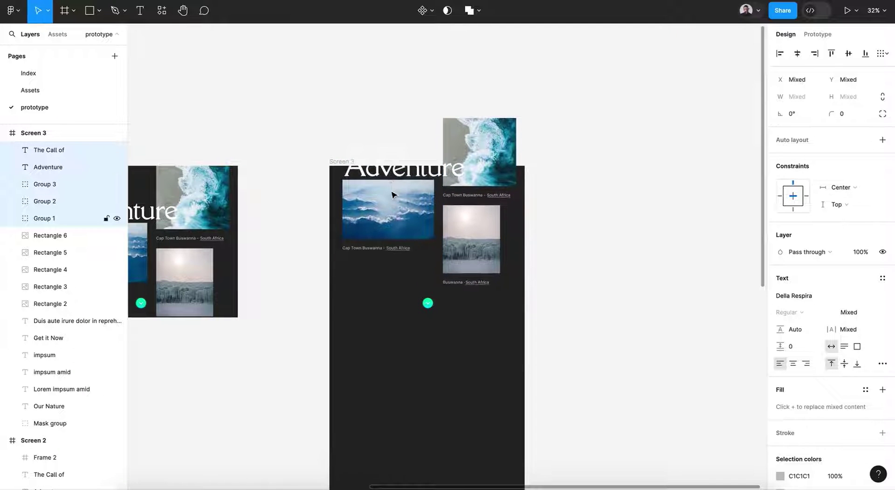
pyautogui.hotkey('shift', 'Up')
pyautogui.hotkey('shift', 'Up')
pyautogui.hotkey('shift', 'Up')
pyautogui.hotkey('shift', 'Up')
pyautogui.hotkey('shift', 'Up')
pyautogui.hotkey('shift', 'Up')
pyautogui.hotkey('shift', 'Up')
pyautogui.hotkey('shift', 'Up')
pyautogui.hotkey('shift', 'Up')
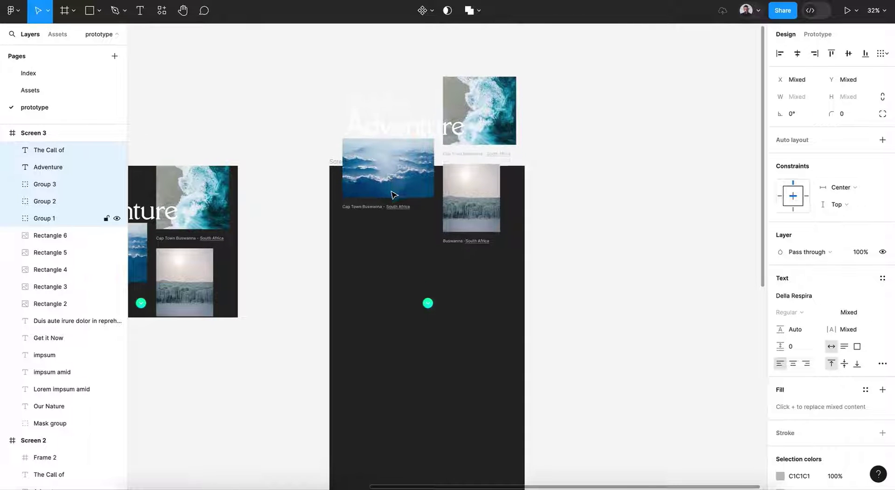
pyautogui.hotkey('shift', 'Up')
pyautogui.hotkey('shift', 'Up')
pyautogui.hotkey('shift', 'Up')
pyautogui.hotkey('shift', 'Up')
pyautogui.hotkey('shift', 'Up')
pyautogui.hotkey('shift', 'Up')
pyautogui.hotkey('shift', 'Up')
pyautogui.hotkey('shift', 'Up')
pyautogui.hotkey('shift', 'Up')
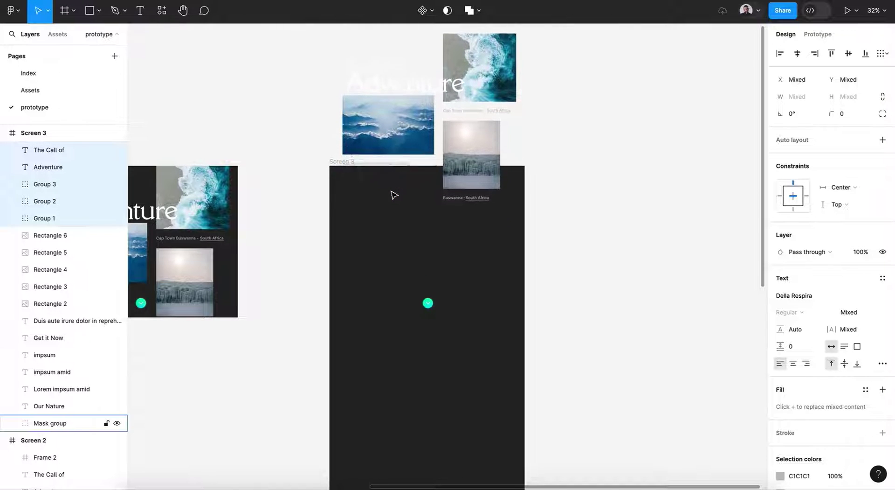
pyautogui.hotkey('shift', 'Up')
pyautogui.hotkey('shift', 'Up')
pyautogui.hotkey('shift', 'Up')
pyautogui.hotkey('shift', 'Up')
pyautogui.hotkey('shift', 'Up')
pyautogui.hotkey('shift', 'Up')
pyautogui.hotkey('shift', 'Up')
pyautogui.hotkey('shift', 'Up')
pyautogui.hotkey('shift', 'Up')
pyautogui.hotkey('shift', 'Up')
pyautogui.hotkey('shift', 'Up')
pyautogui.hotkey('shift', 'Up')
pyautogui.hotkey('shift', 'Up')
pyautogui.hotkey('shift', 'Up')
pyautogui.hotkey('shift', 'Up')
pyautogui.hotkey('shift', 'Up')
pyautogui.hotkey('shift', 'Up')
pyautogui.hotkey('shift', 'Up')
pyautogui.hotkey('shift', 'Up')
pyautogui.hotkey('shift', 'Up')
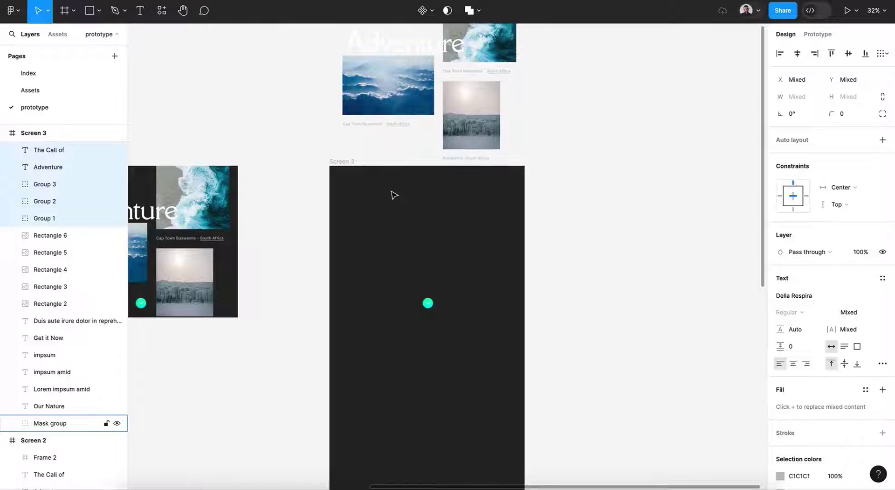
pyautogui.hotkey('shift', 'Up')
pyautogui.hotkey('shift', 'Up')
pyautogui.hotkey('shift', 'Up')
pyautogui.hotkey('shift', 'Up')
pyautogui.hotkey('shift', 'Up')
pyautogui.hotkey('shift', 'Up')
pyautogui.scroll(4, 392, 194)
# Spread the photos: wave group to the left, snowy and surf groups to the right.
pyautogui.click(382, 175)
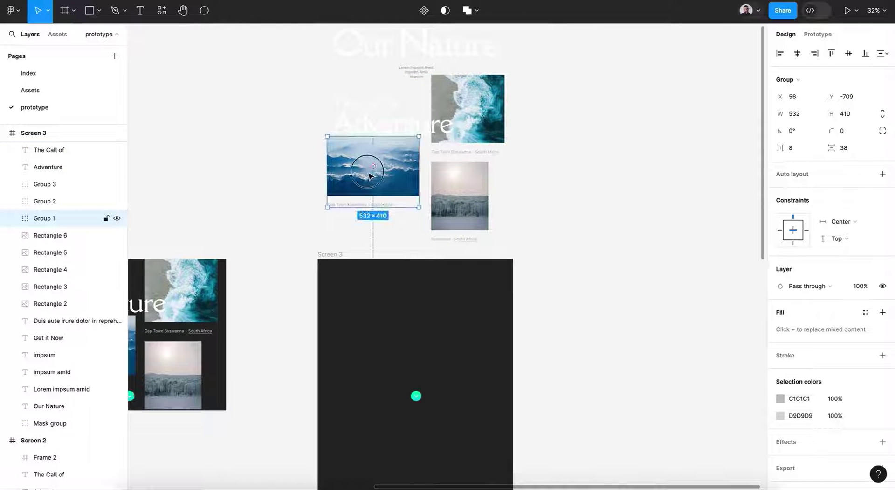
pyautogui.moveTo(370, 176); pyautogui.dragTo(255, 175)
pyautogui.click(446, 215)
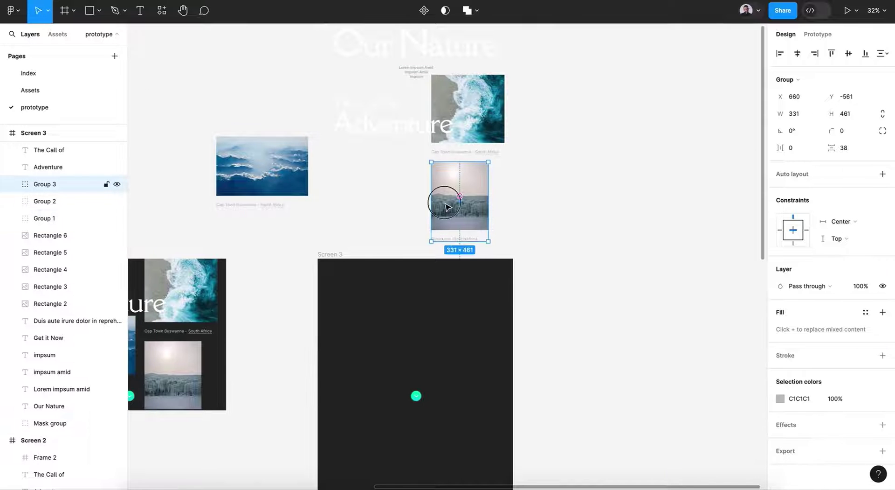
pyautogui.moveTo(449, 207); pyautogui.dragTo(582, 206)
pyautogui.click(466, 108)
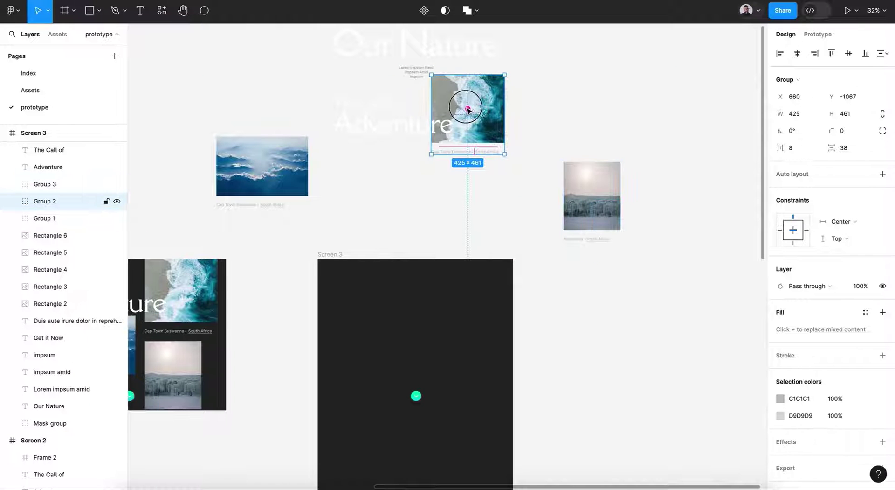
pyautogui.moveTo(468, 109); pyautogui.dragTo(565, 107)
pyautogui.press('Escape')
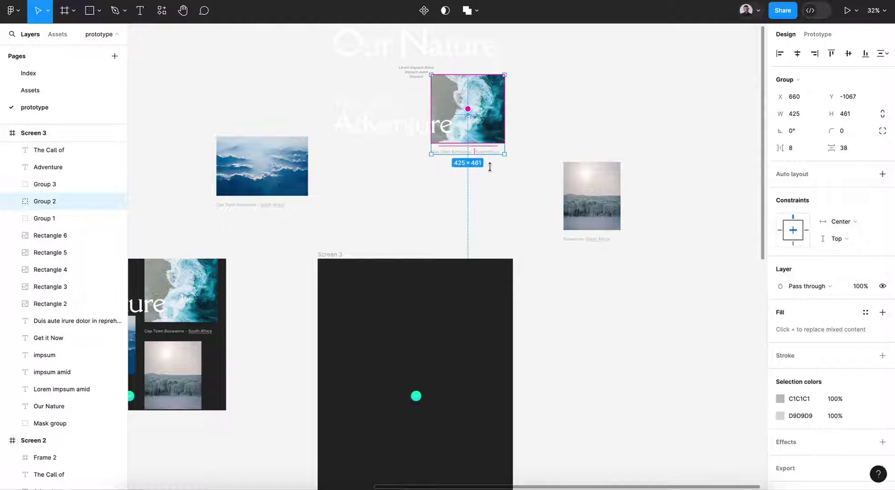
pyautogui.moveTo(485, 127); pyautogui.dragTo(572, 127)
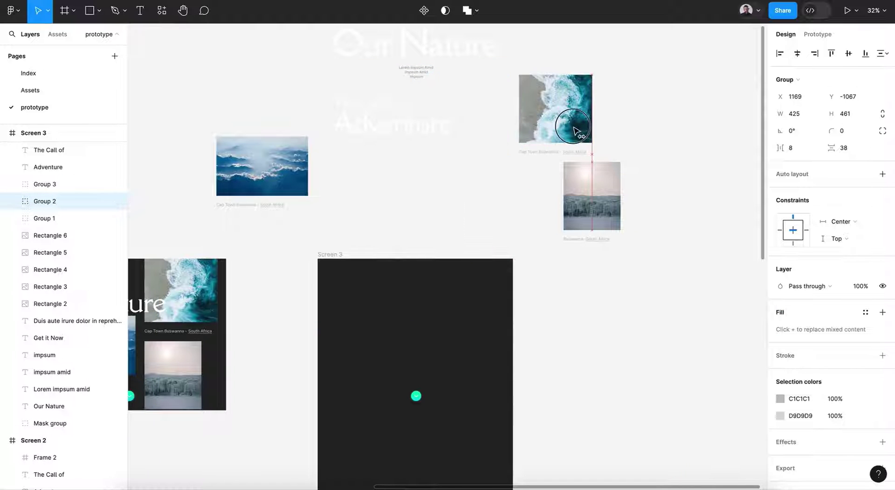
# Raise The Call of heading higher.
pyautogui.click(420, 128)
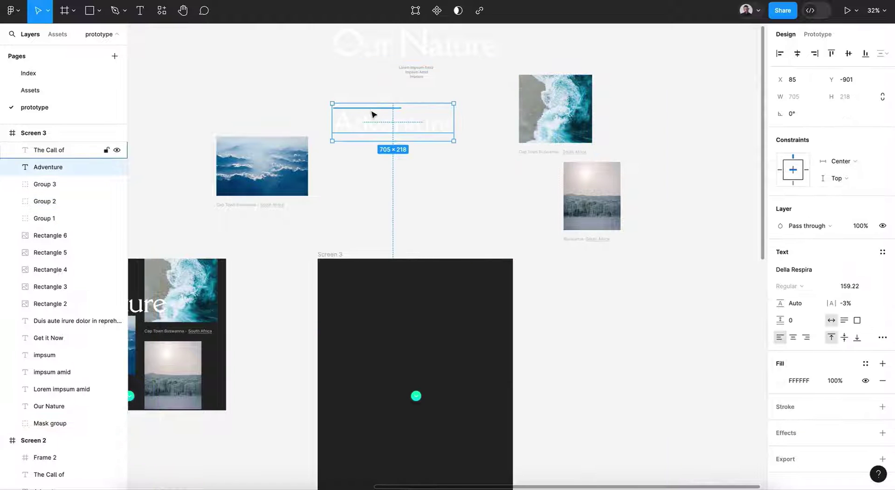
pyautogui.click(373, 113)
pyautogui.moveTo(373, 113); pyautogui.dragTo(372, 80)
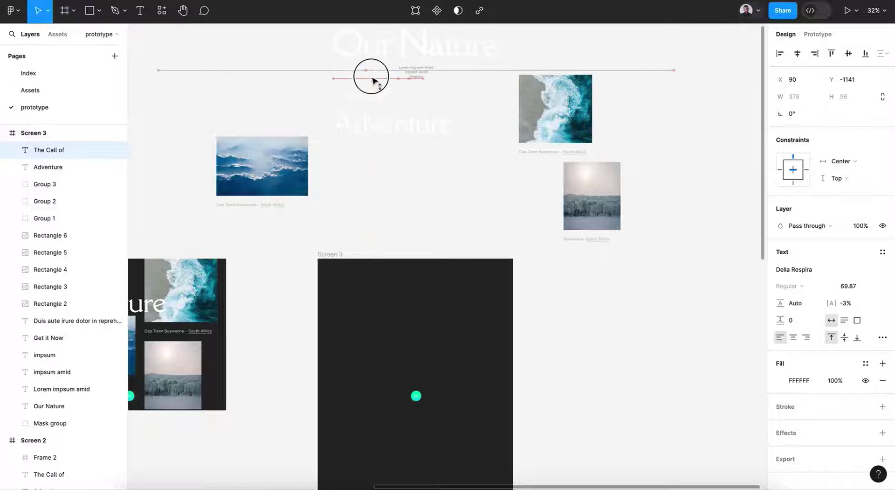
# Multi-select the Get It Now title, paragraph and five photos in Screen 3.
pyautogui.click(379, 111)
pyautogui.scroll(-4, 430, 198)
pyautogui.scroll(-4, 430, 199)
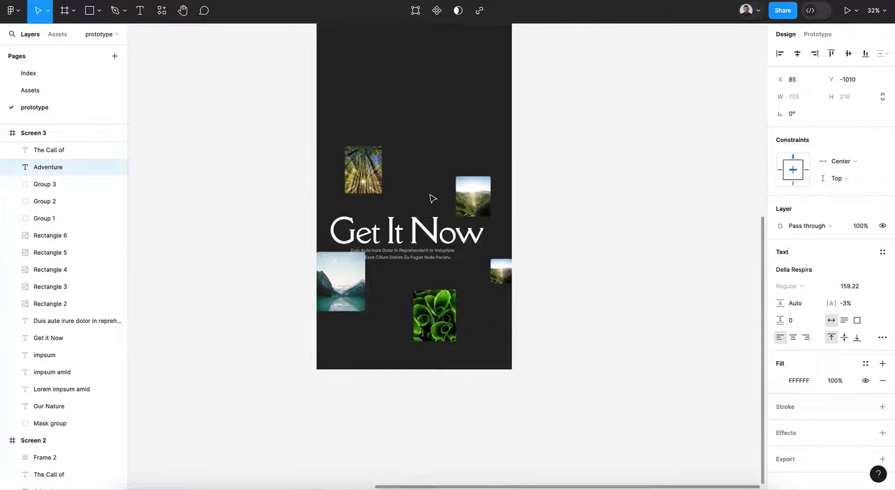
pyautogui.click(479, 197)
pyautogui.keyDown('shift'); pyautogui.click(498, 278); pyautogui.keyUp('shift')
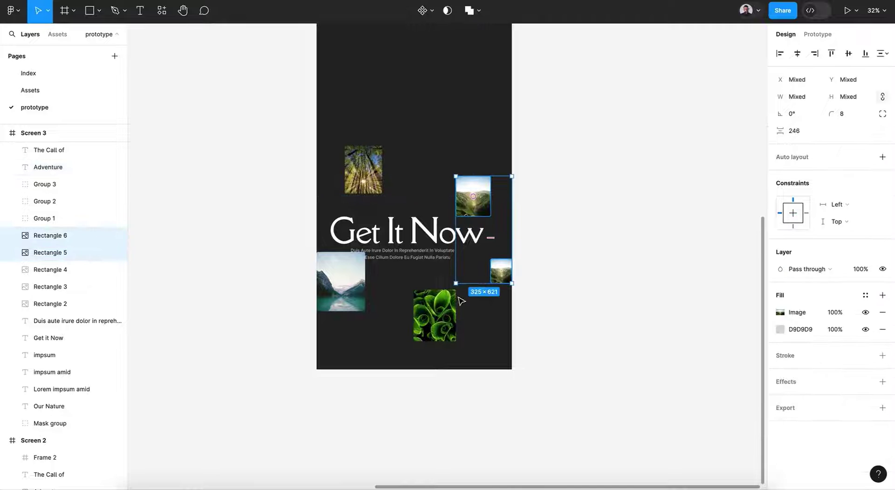
pyautogui.keyDown('shift'); pyautogui.click(449, 307); pyautogui.keyUp('shift')
pyautogui.keyDown('shift'); pyautogui.click(363, 286); pyautogui.keyUp('shift')
pyautogui.keyDown('shift'); pyautogui.click(408, 255); pyautogui.keyUp('shift')
pyautogui.keyDown('shift'); pyautogui.click(408, 236); pyautogui.keyUp('shift')
pyautogui.keyDown('shift'); pyautogui.click(373, 168); pyautogui.keyUp('shift')
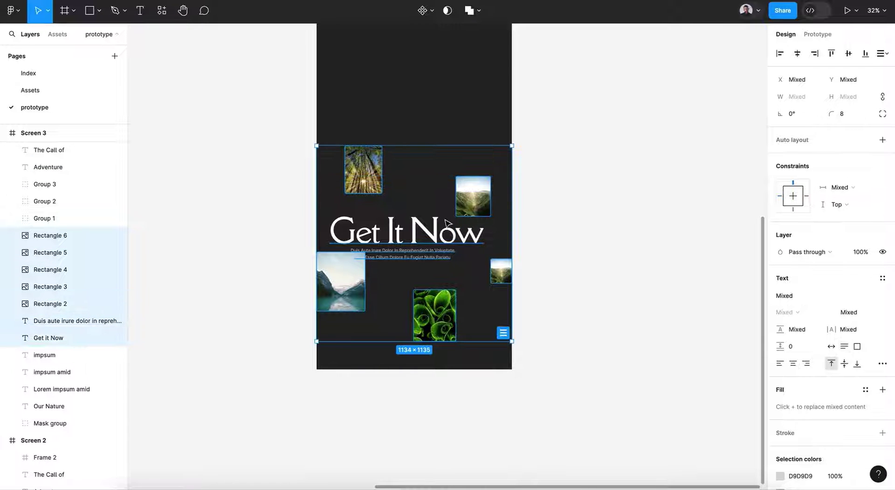
# Move the selected Get It Now content up toward Screen 3's top.
pyautogui.scroll(5, 446, 223)
pyautogui.scroll(-8, 422, 238)
pyautogui.scroll(5, 428, 191)
pyautogui.moveTo(422, 415); pyautogui.dragTo(426, 142)
# Rotate Screen 3's green arrow button from -90° to 90° so it points upward.
pyautogui.scroll(5, 408, 213)
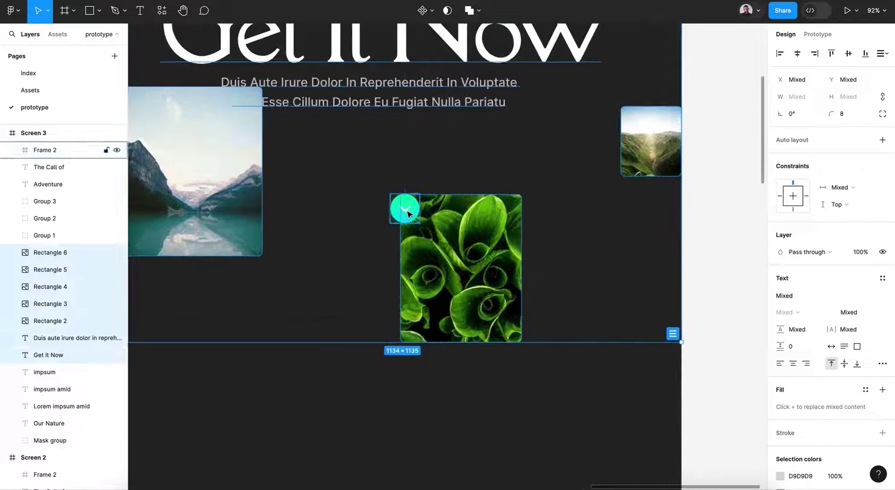
pyautogui.click(405, 208)
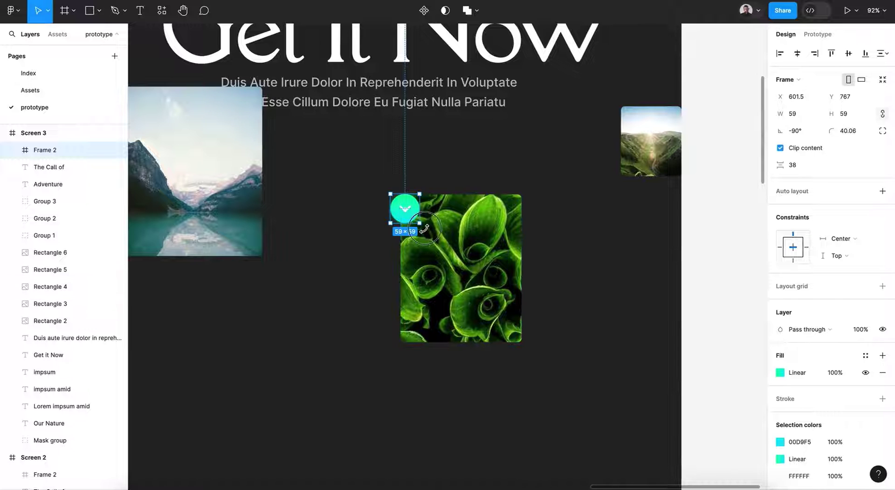
pyautogui.moveTo(429, 232); pyautogui.dragTo(354, 167)
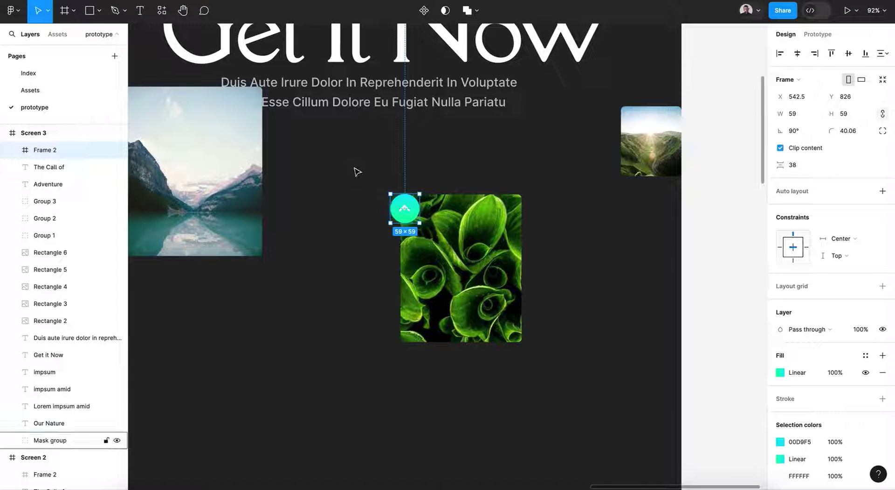
pyautogui.scroll(-5, 357, 172)
pyautogui.click(565, 245)
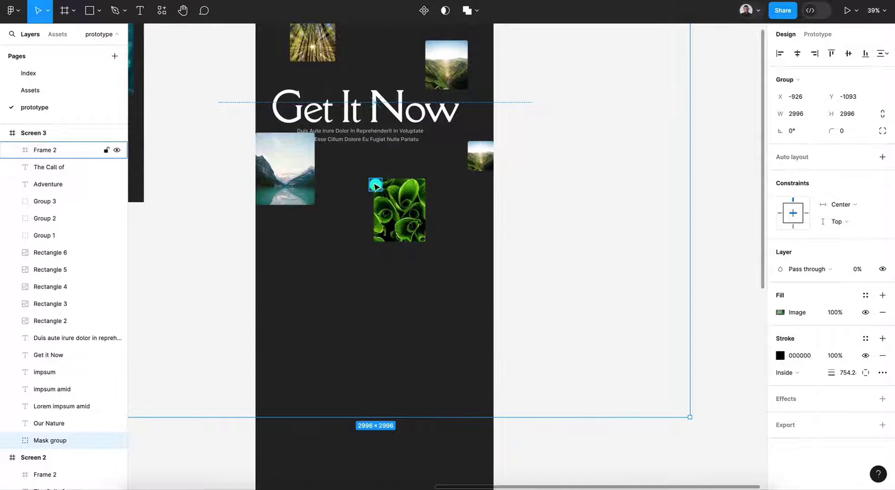
pyautogui.scroll(3, 375, 185)
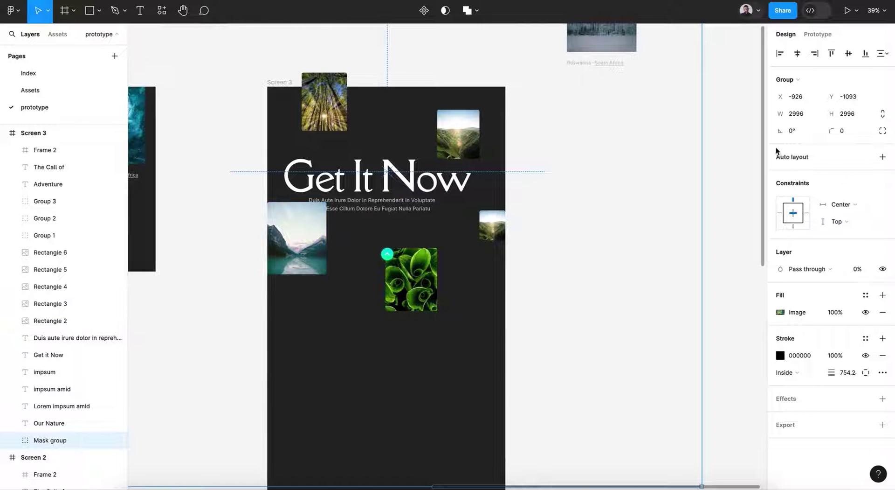
pyautogui.click(677, 198)
pyautogui.click(288, 84)
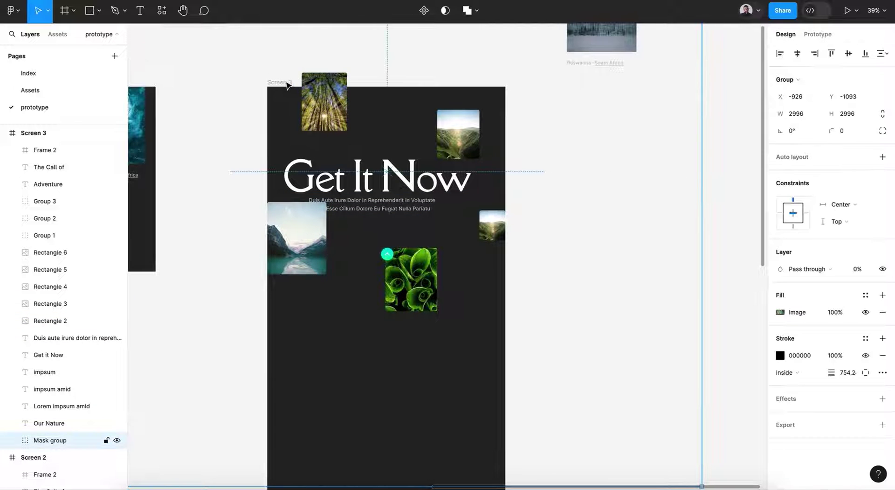
# Turn on Clip content for Screen 3.
pyautogui.click(605, 213)
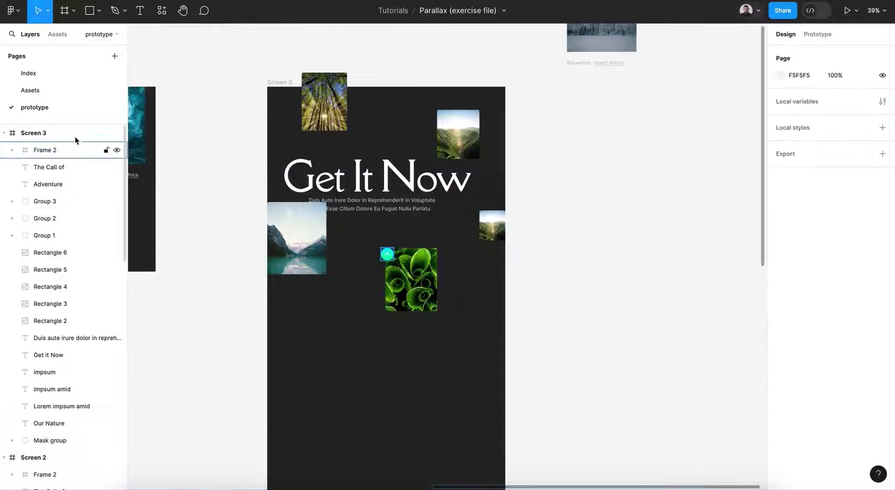
pyautogui.click(56, 133)
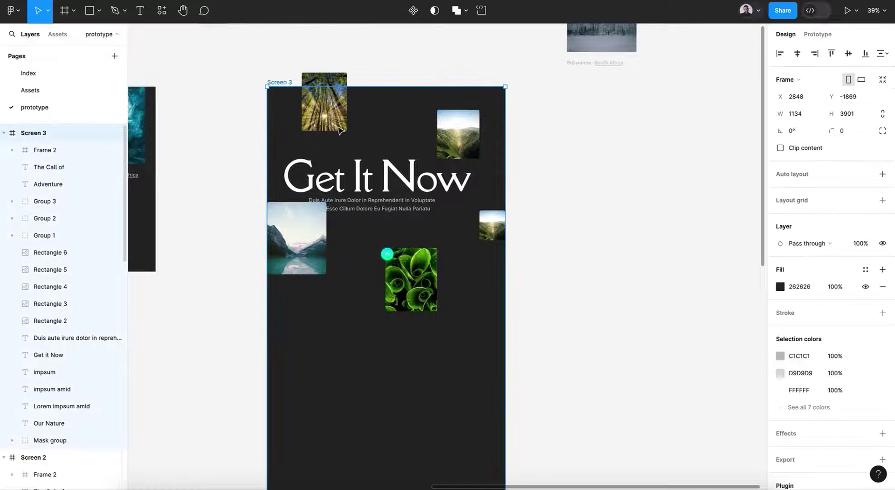
pyautogui.click(781, 148)
# Shorten Screen 3 to 1134×877 so only the Get It Now section shows.
pyautogui.scroll(-12, 535, 303)
pyautogui.moveTo(483, 316); pyautogui.dragTo(468, 44)
pyautogui.scroll(8, 471, 48)
pyautogui.scroll(2, 471, 48)
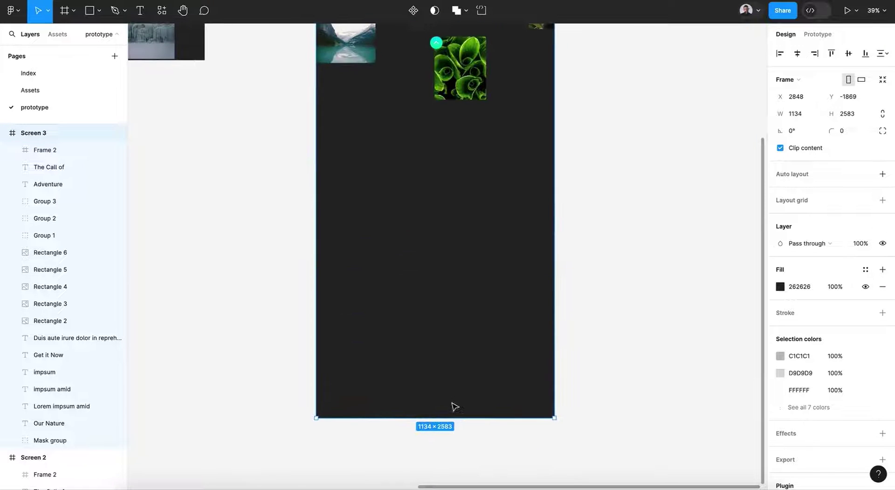
pyautogui.moveTo(454, 236); pyautogui.dragTo(455, 59)
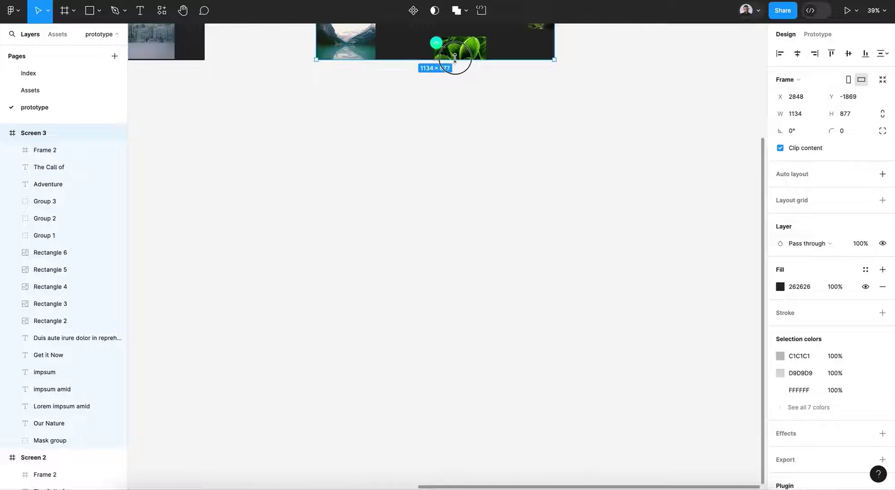
pyautogui.scroll(10, 456, 58)
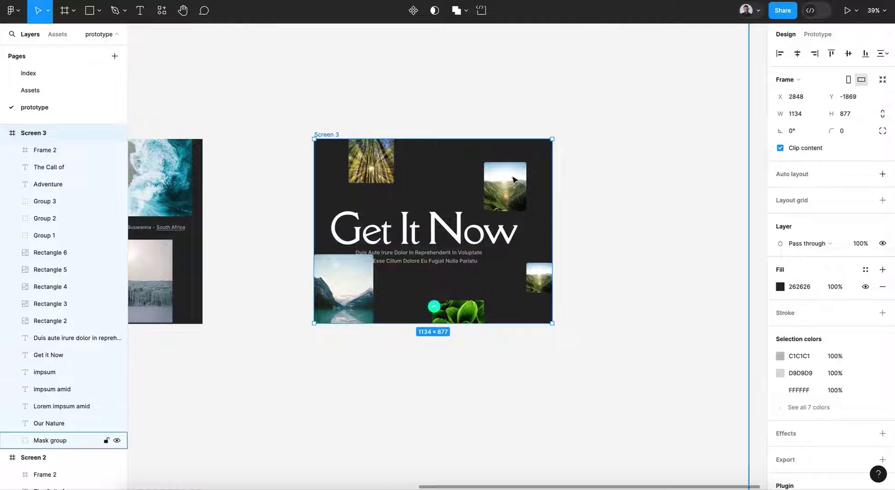
pyautogui.click(363, 178)
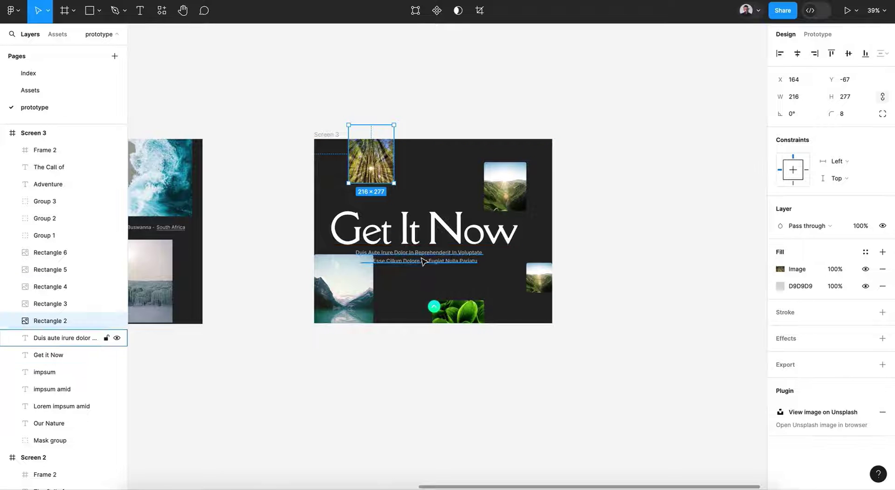
pyautogui.hscroll(-4, 413, 228)
# Extend Screen 2 downward, first to 2077 and then to 3899 tall.
pyautogui.hscroll(-2, 413, 228)
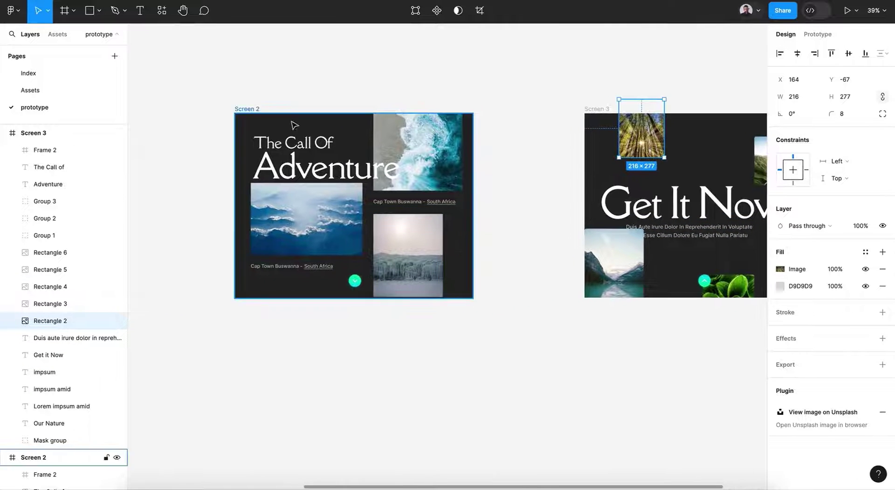
pyautogui.click(250, 109)
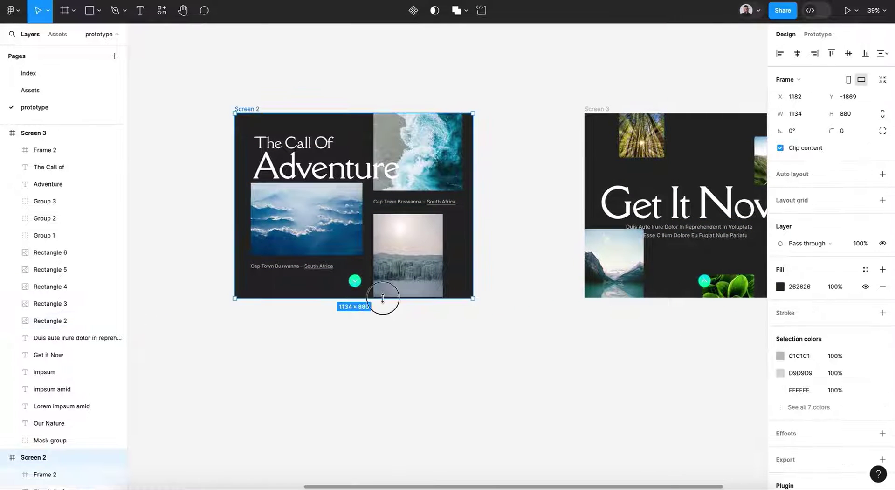
pyautogui.moveTo(383, 306); pyautogui.dragTo(386, 476)
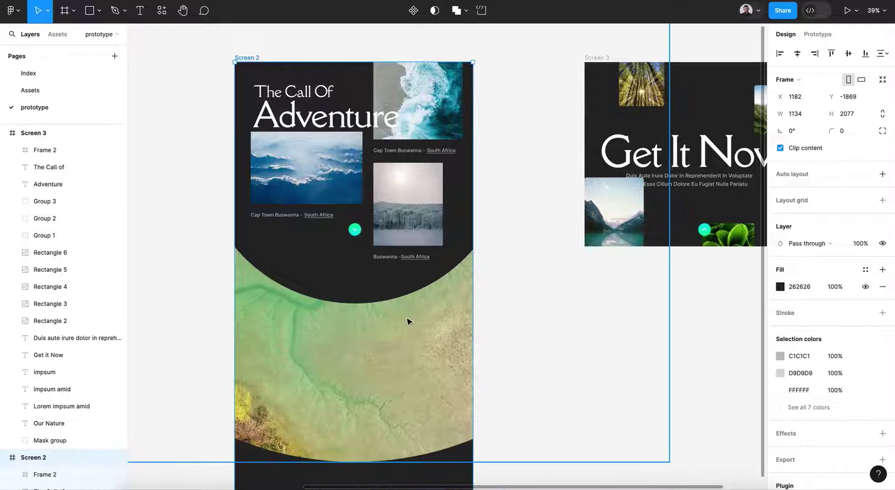
pyautogui.scroll(-10, 409, 320)
pyautogui.scroll(5, 408, 320)
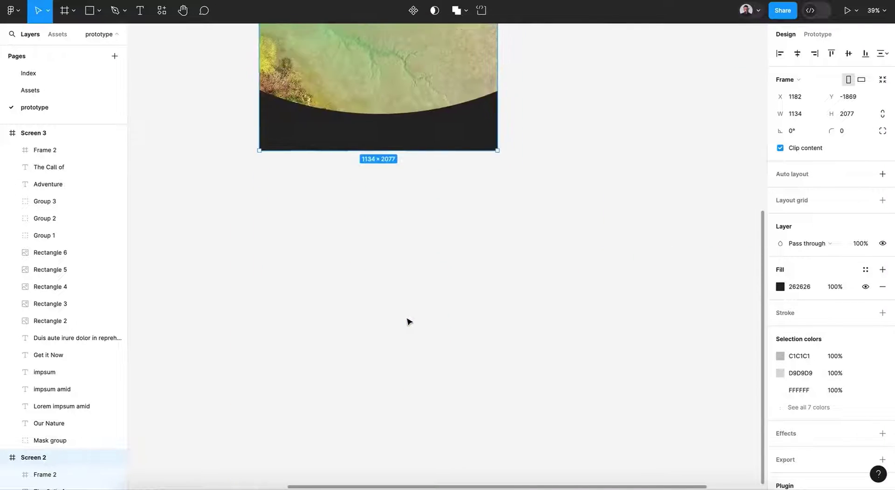
pyautogui.moveTo(380, 400); pyautogui.dragTo(500, 421)
# Move the leaves, forest, valley and small mountain photos to Screen 2's edges.
pyautogui.moveTo(292, 353); pyautogui.dragTo(264, 397)
pyautogui.moveTo(324, 229); pyautogui.dragTo(289, 132)
pyautogui.moveTo(433, 219); pyautogui.dragTo(463, 122)
pyautogui.moveTo(472, 344); pyautogui.dragTo(485, 344)
# Raise the Get It Now title and shift the paragraph text to the right.
pyautogui.click(385, 254)
pyautogui.moveTo(385, 254); pyautogui.dragTo(379, 205)
pyautogui.moveTo(380, 308); pyautogui.dragTo(390, 383)
pyautogui.click(578, 298)
# Shrink Screen 2 back to 874 tall, leaving just The Call Of Adventure section.
pyautogui.scroll(15, 578, 297)
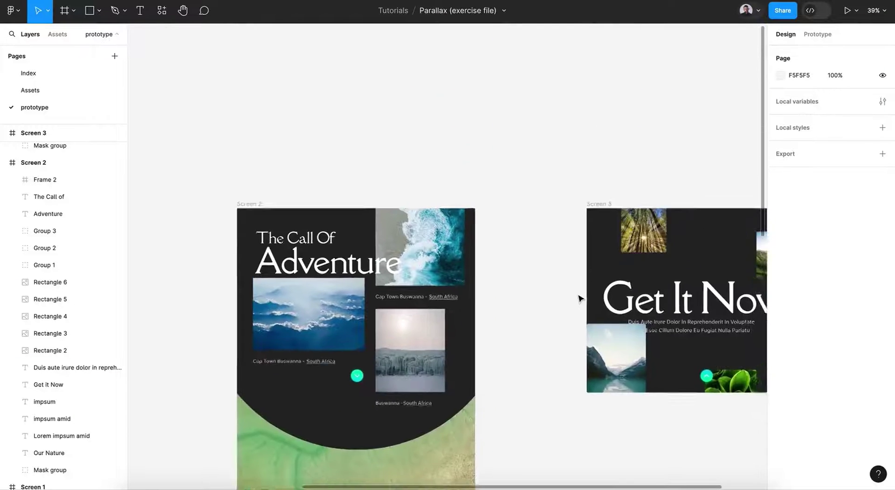
pyautogui.click(247, 270)
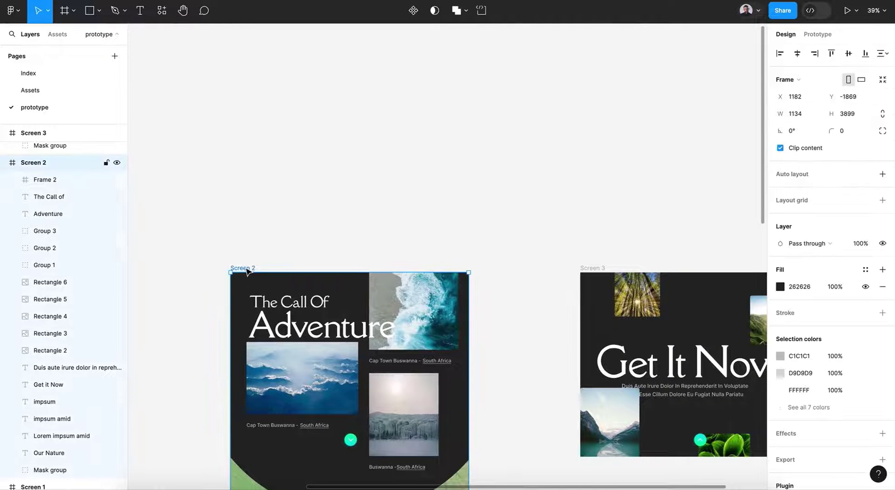
pyautogui.scroll(-10, 247, 271)
pyautogui.scroll(-5, 247, 272)
pyautogui.hscroll(-1, 247, 270)
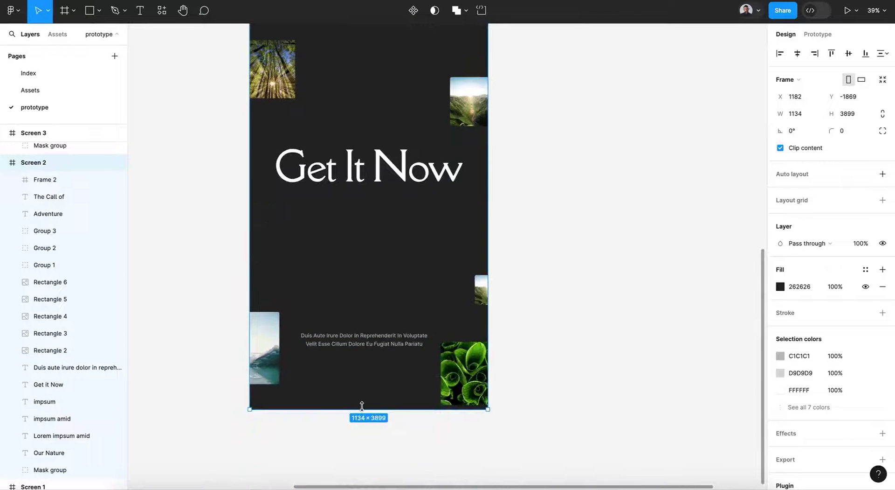
pyautogui.moveTo(362, 406); pyautogui.dragTo(380, 52)
pyautogui.scroll(10, 382, 55)
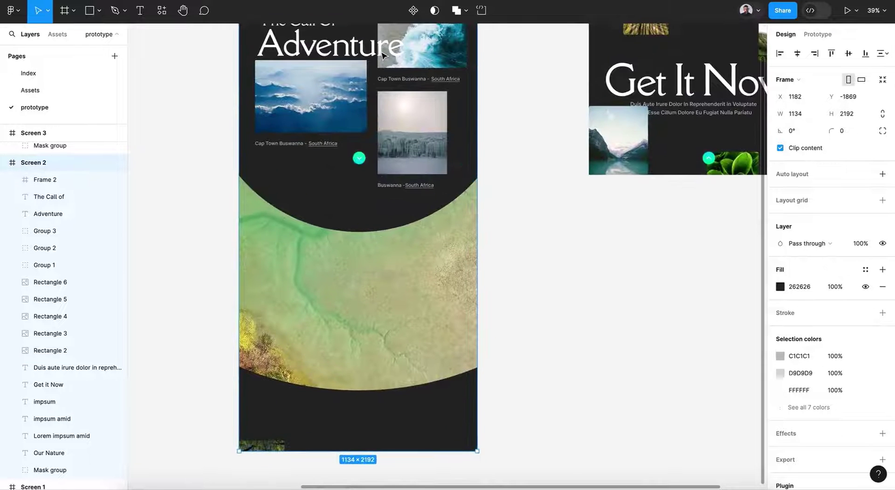
pyautogui.moveTo(379, 451); pyautogui.dragTo(393, 175)
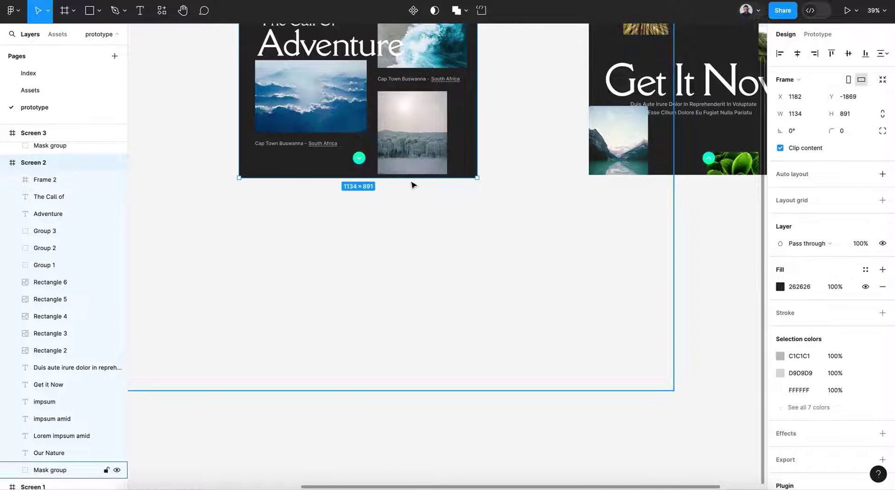
pyautogui.moveTo(414, 170); pyautogui.dragTo(414, 174)
pyautogui.hscroll(-6, 498, 257)
pyautogui.scroll(4, 498, 258)
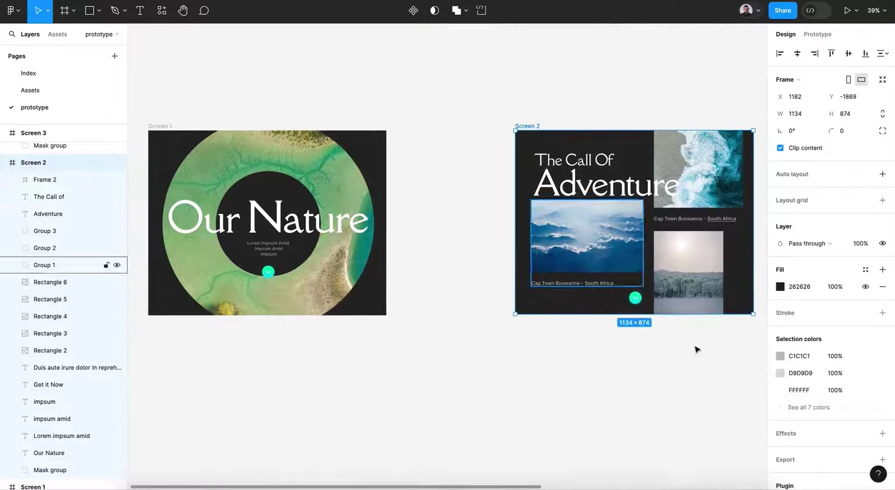
# Nudge the green arrow buttons on Screen 2 and Screen 3 up together.
pyautogui.click(636, 298)
pyautogui.hscroll(10, 639, 304)
pyautogui.keyDown('shift'); pyautogui.click(732, 287); pyautogui.keyUp('shift')
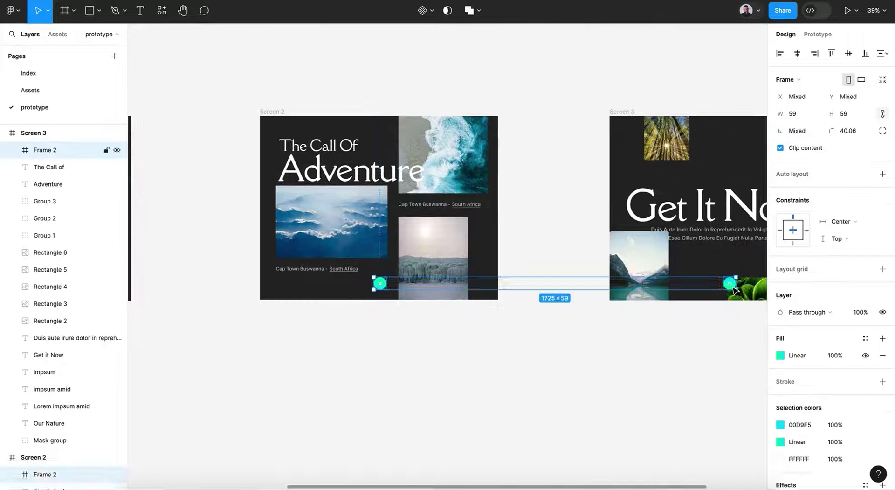
pyautogui.moveTo(733, 289); pyautogui.dragTo(731, 286)
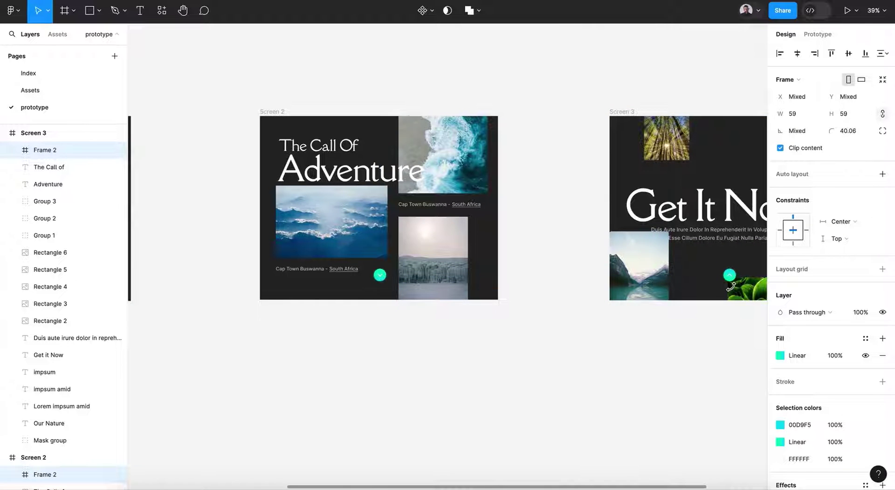
pyautogui.hscroll(-10, 732, 287)
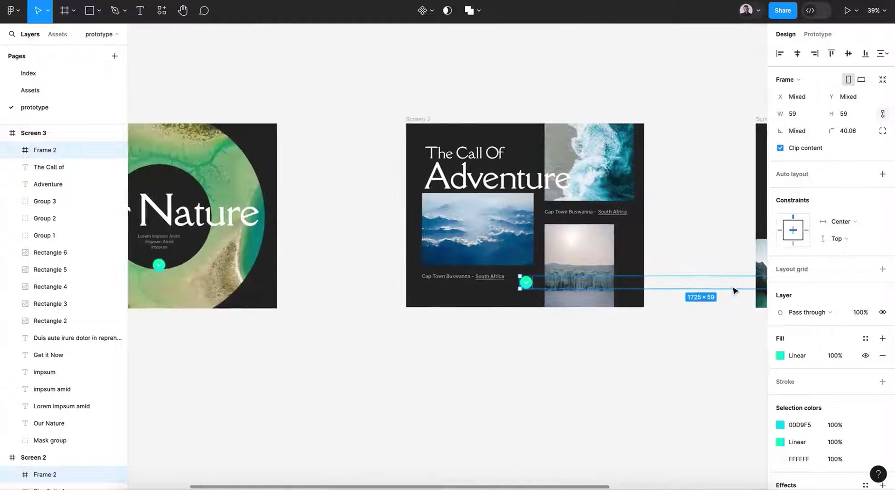
pyautogui.click(485, 303)
pyautogui.hscroll(12, 484, 301)
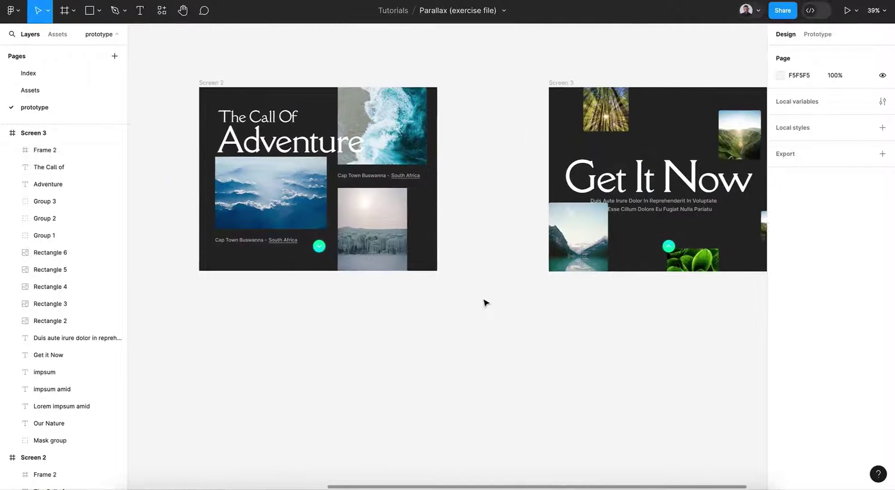
# Add an On click frame-level link from Screen 2 to Screen 3, then remove it.
pyautogui.click(802, 34)
pyautogui.click(199, 83)
pyautogui.moveTo(423, 179); pyautogui.dragTo(574, 197)
pyautogui.click(494, 205)
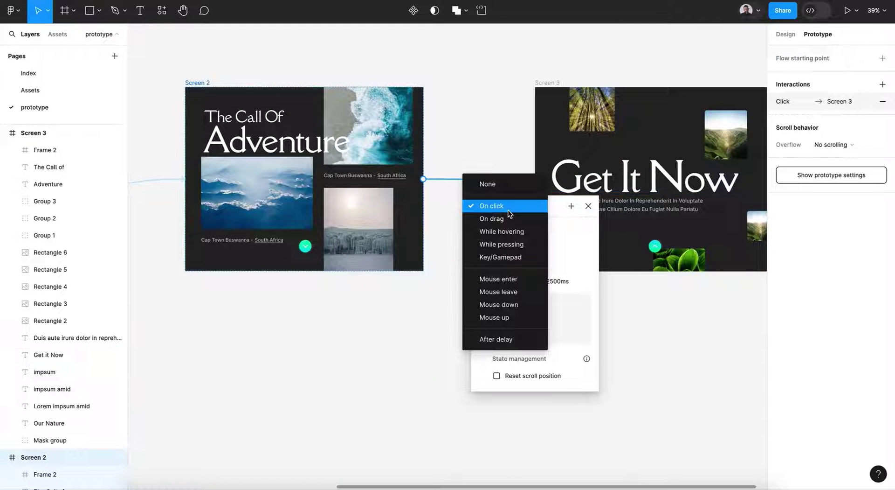
pyautogui.click(508, 210)
pyautogui.click(589, 205)
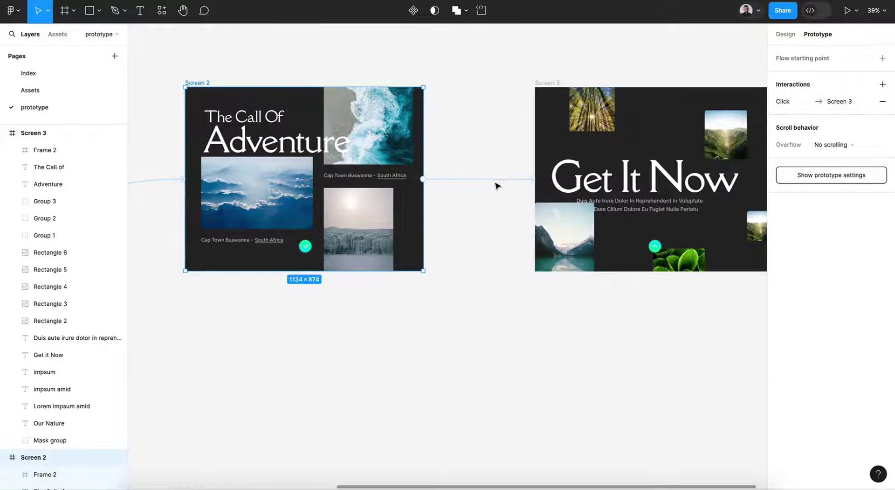
pyautogui.click(495, 180)
pyautogui.press('Escape')
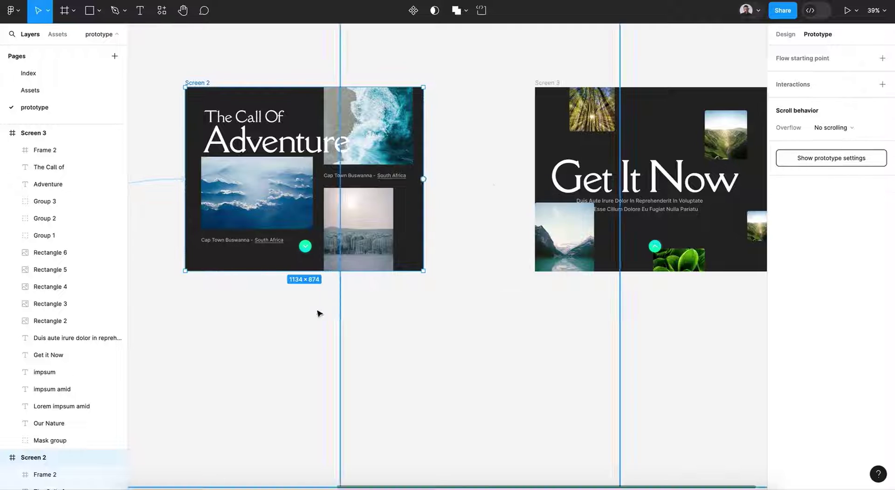
# Connect Screen 2's teal arrow button to Screen 3 and Screen 3's teal button to Screen 1.
pyautogui.click(305, 246)
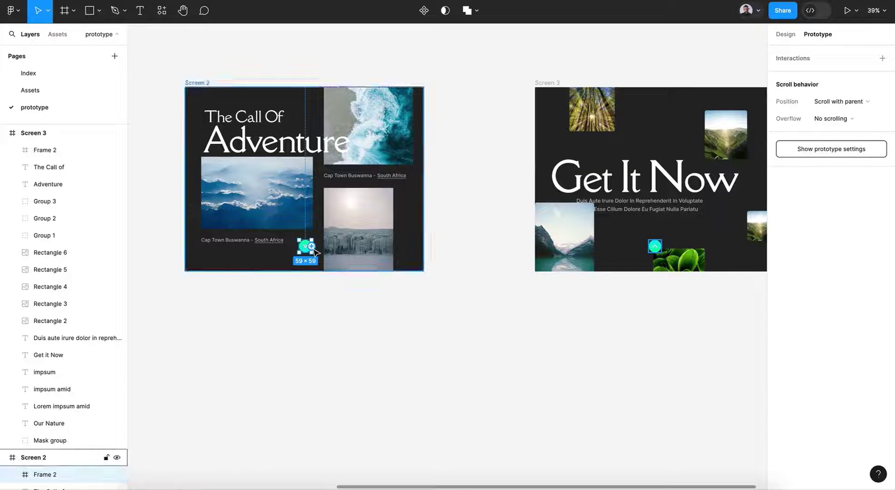
pyautogui.moveTo(311, 246); pyautogui.dragTo(582, 243)
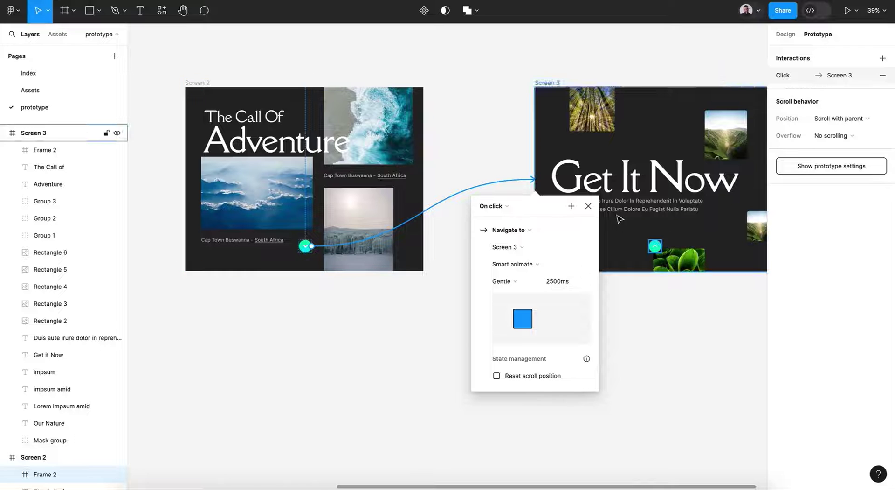
pyautogui.click(588, 206)
pyautogui.click(654, 247)
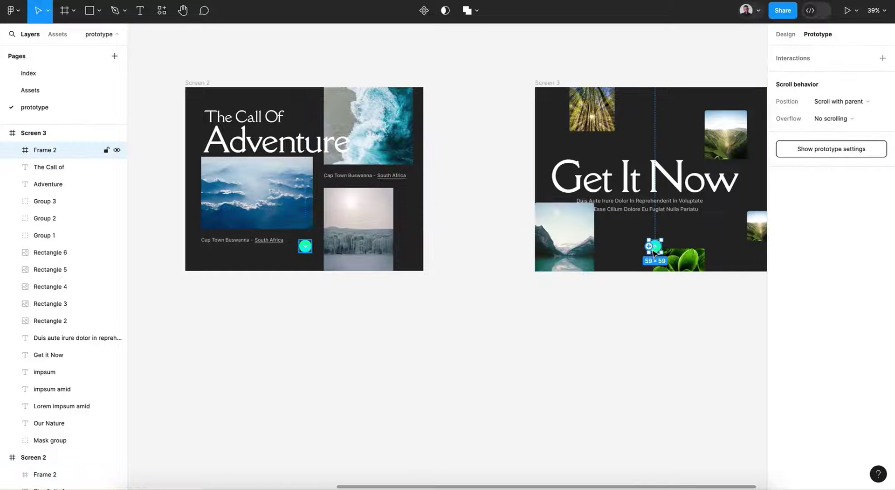
pyautogui.moveTo(650, 247); pyautogui.dragTo(205, 202)
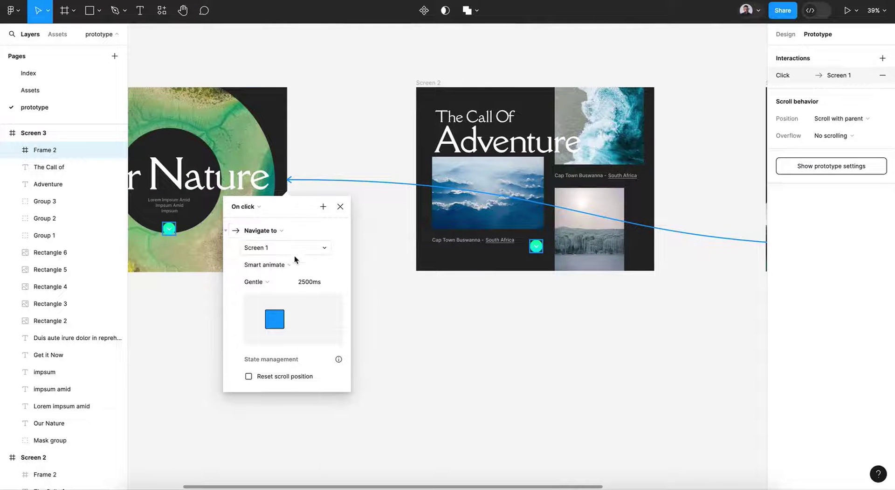
pyautogui.click(340, 210)
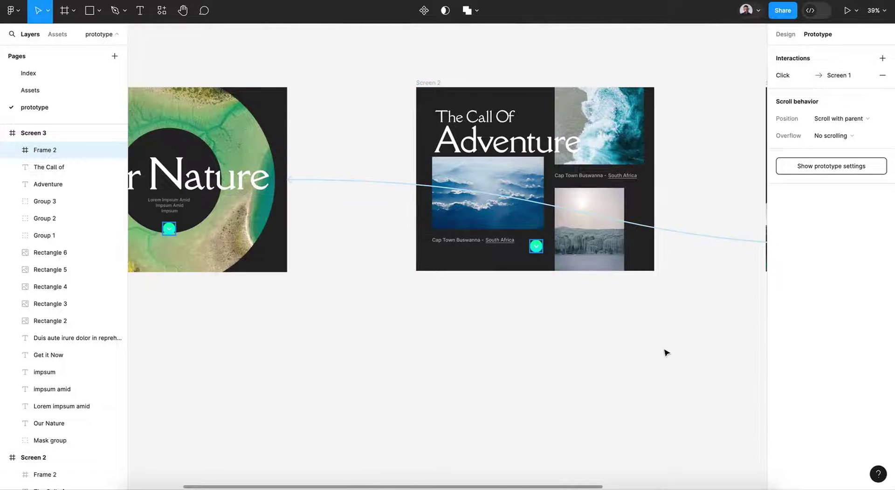
pyautogui.hscroll(7, 665, 352)
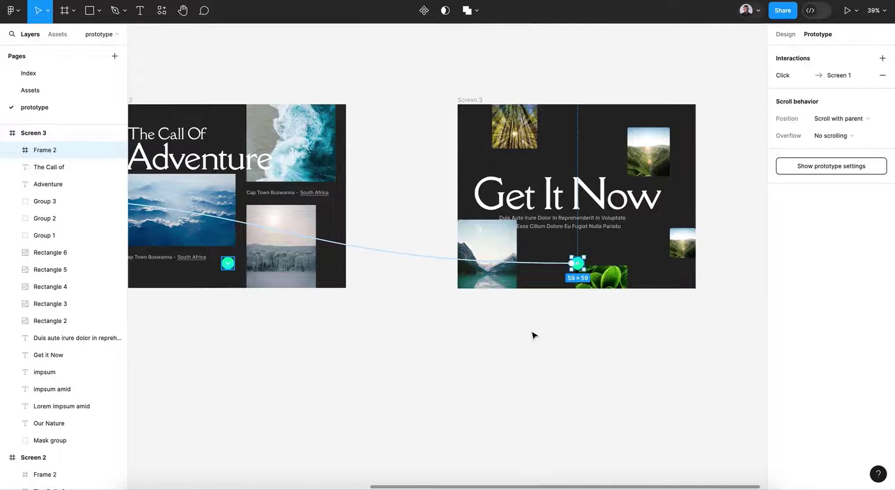
pyautogui.click(482, 348)
pyautogui.hscroll(-8, 480, 346)
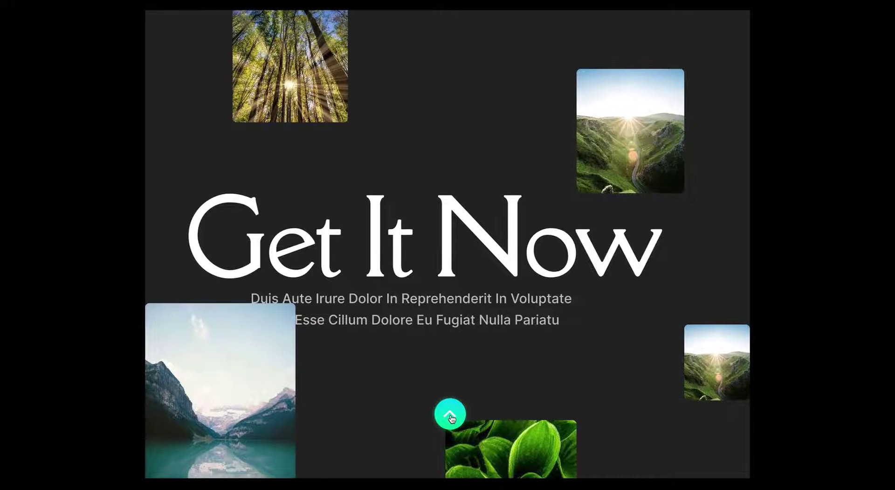
pyautogui.click(450, 415)
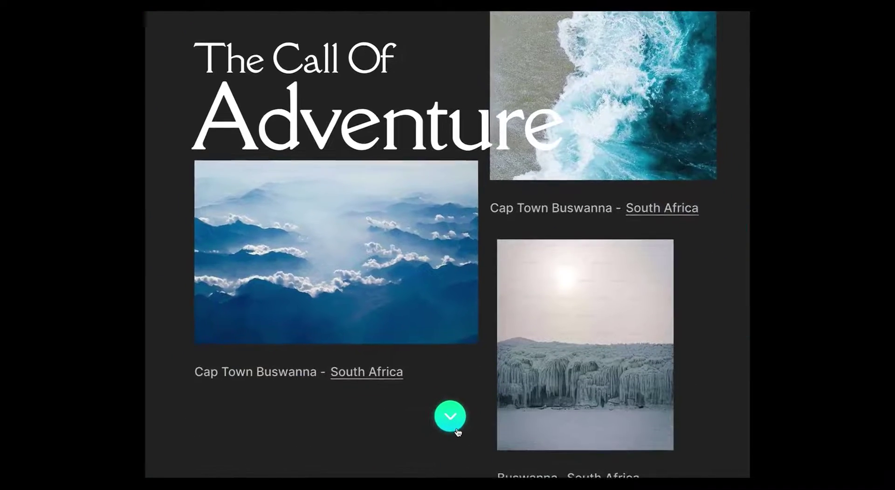
pyautogui.click(457, 422)
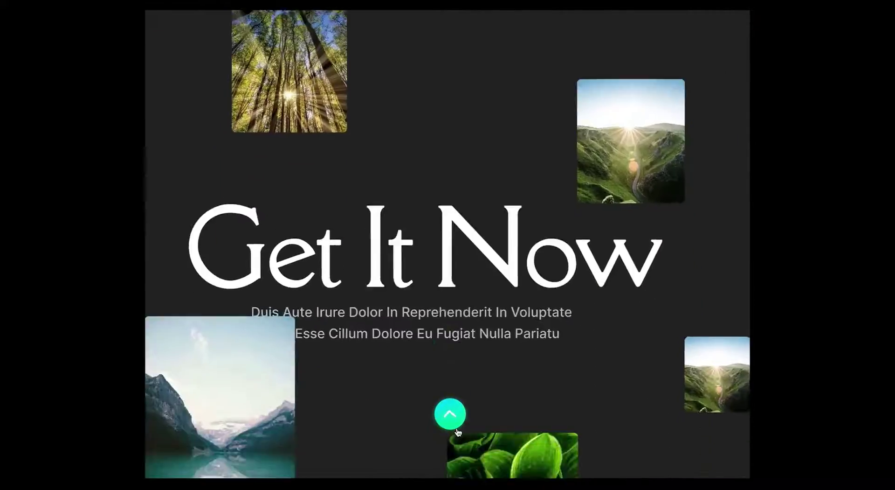
pyautogui.click(453, 412)
pyautogui.press('Escape')
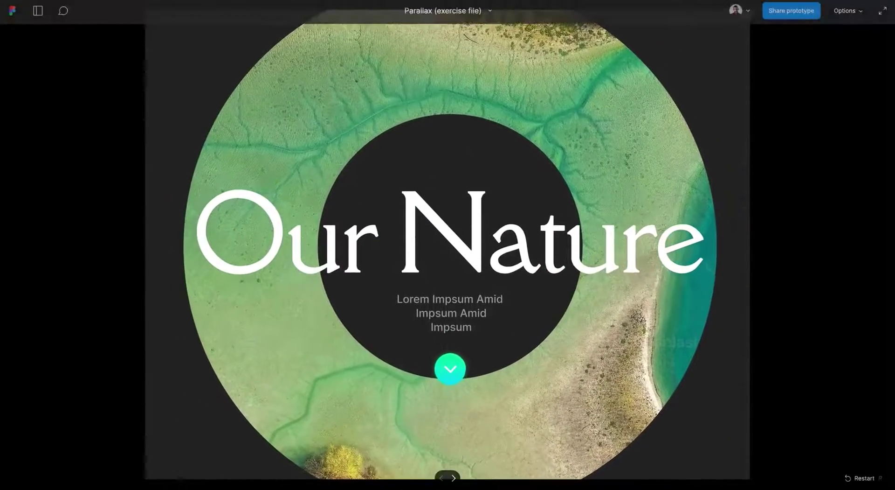
pyautogui.hotkey('ctrl', 'w')
# Scroll through the design on the Assets page, then view Screens 1–3 on the prototype page.
pyautogui.click(60, 90)
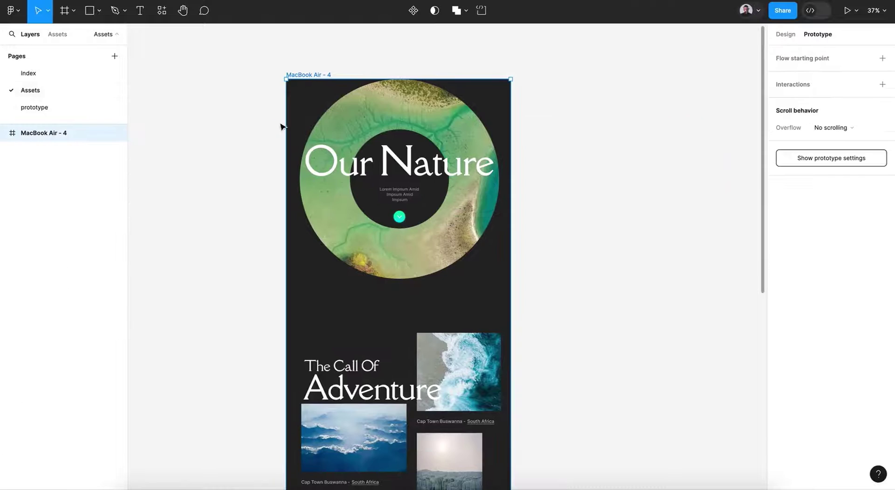
pyautogui.scroll(-9, 405, 142)
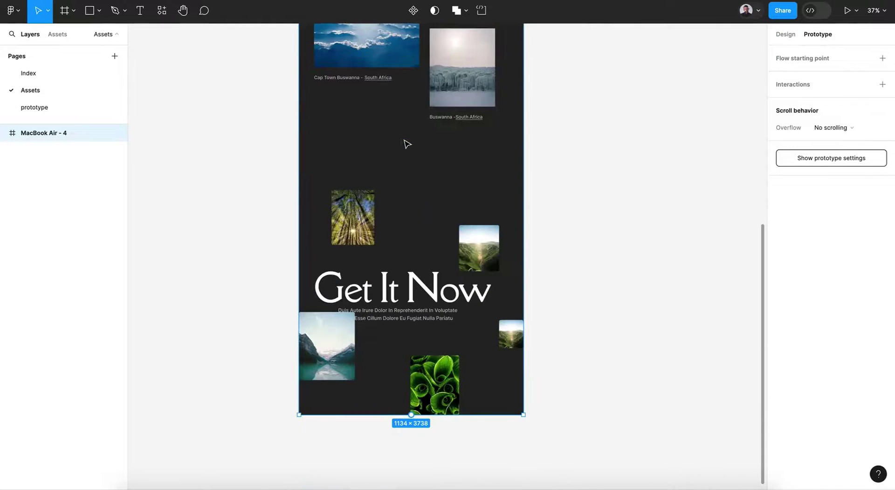
pyautogui.click(54, 107)
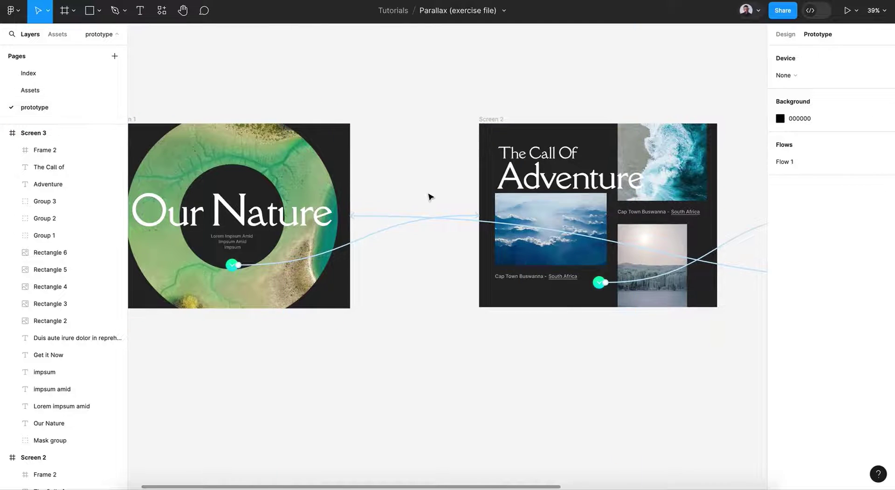
pyautogui.scroll(-5, 430, 196)
pyautogui.hscroll(5, 430, 196)
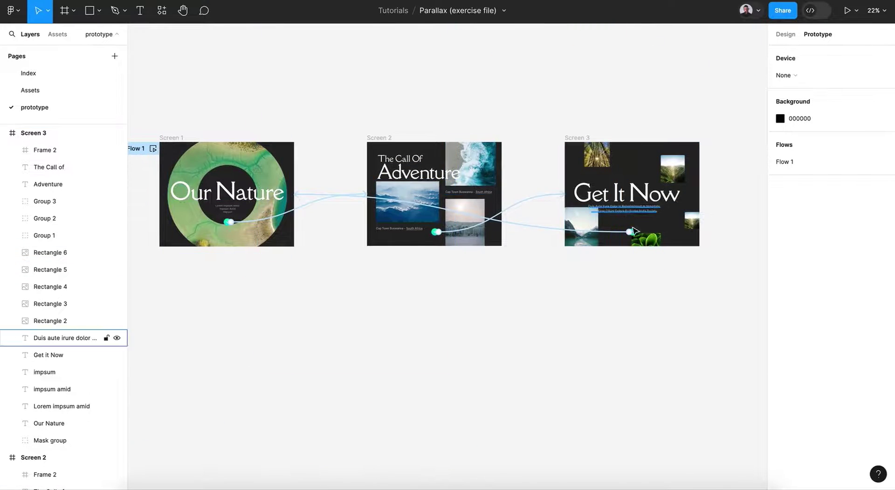
# Present the prototype, advancing via the green buttons to The Call Of Adventure and Get It Now.
pyautogui.click(153, 148)
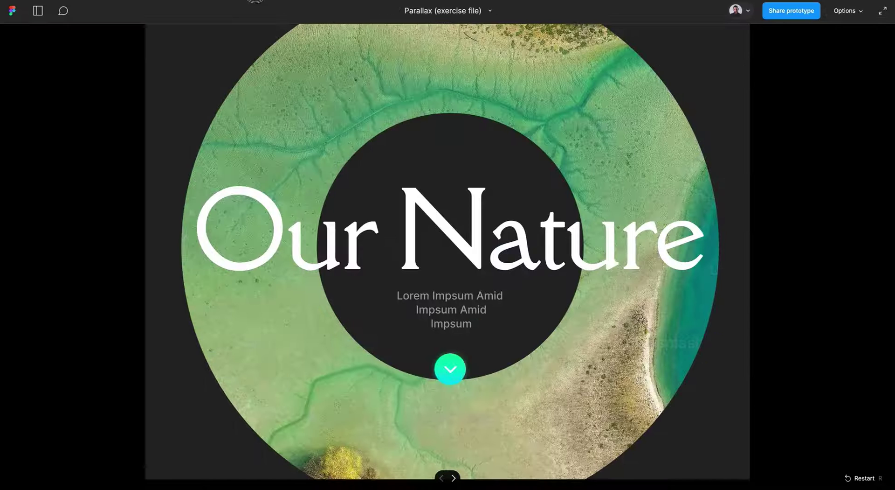
pyautogui.click(448, 370)
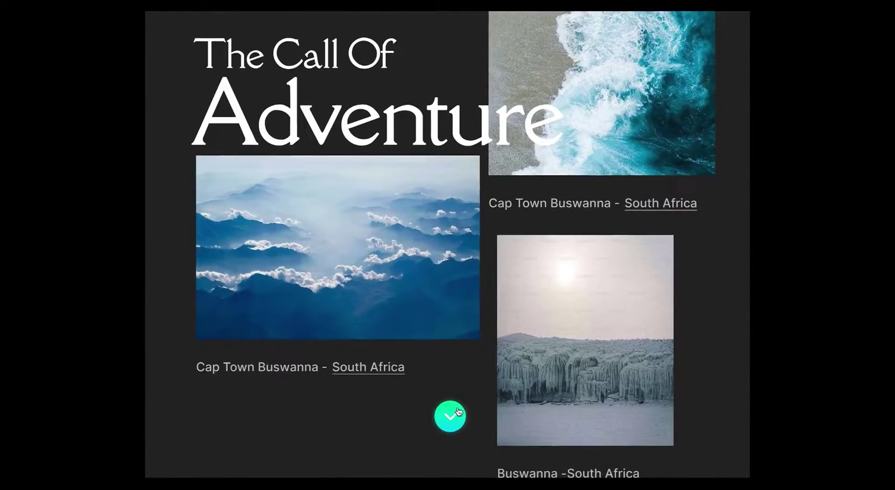
pyautogui.click(458, 413)
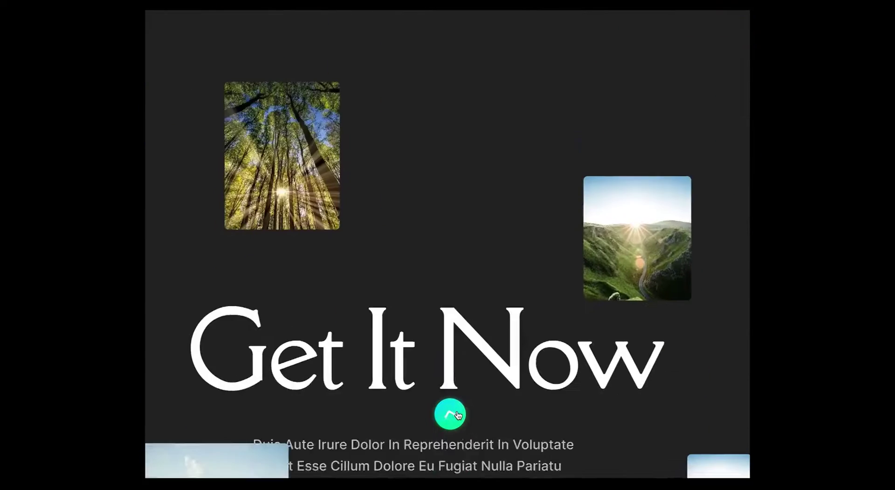